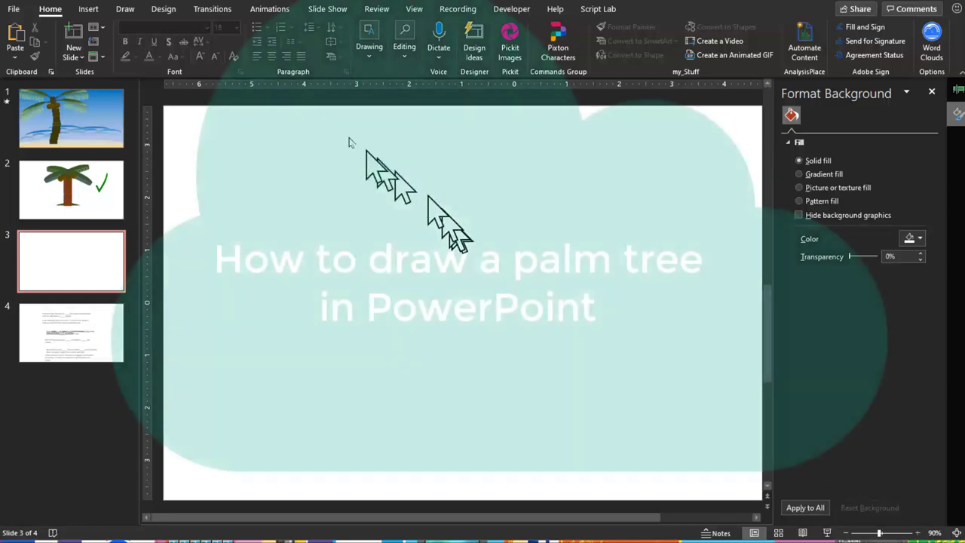
- Preview the finished palm tree example slide, then return to the blank third slide
left_click(89, 12)
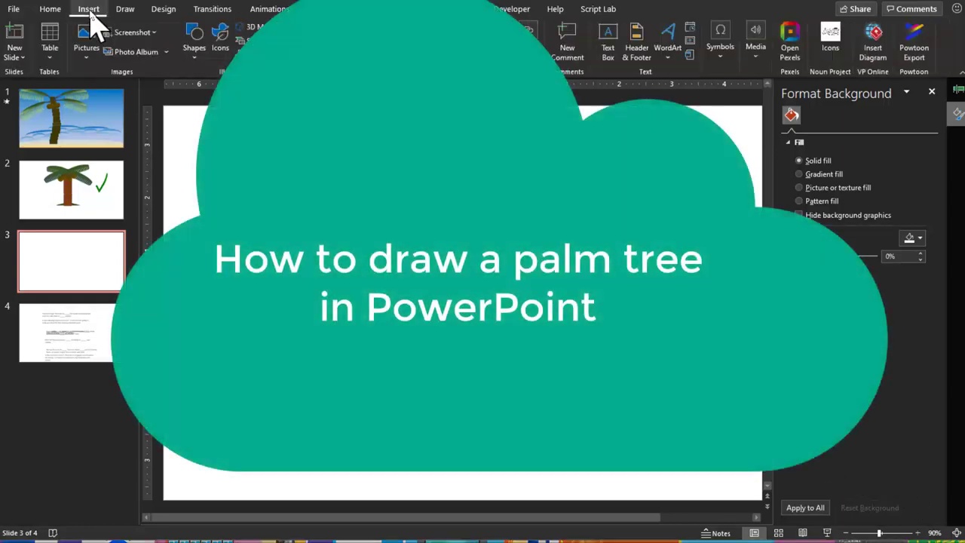
left_click(70, 193)
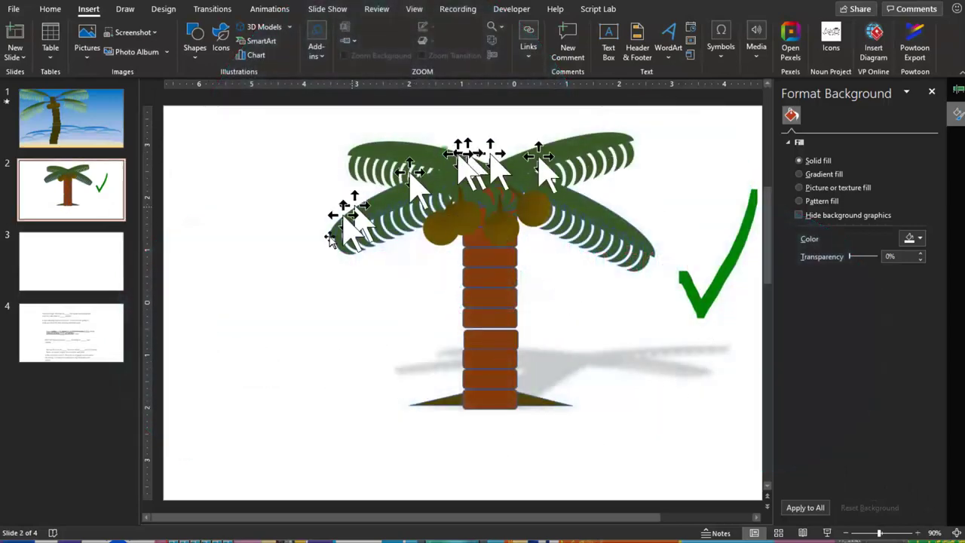
left_click(87, 271)
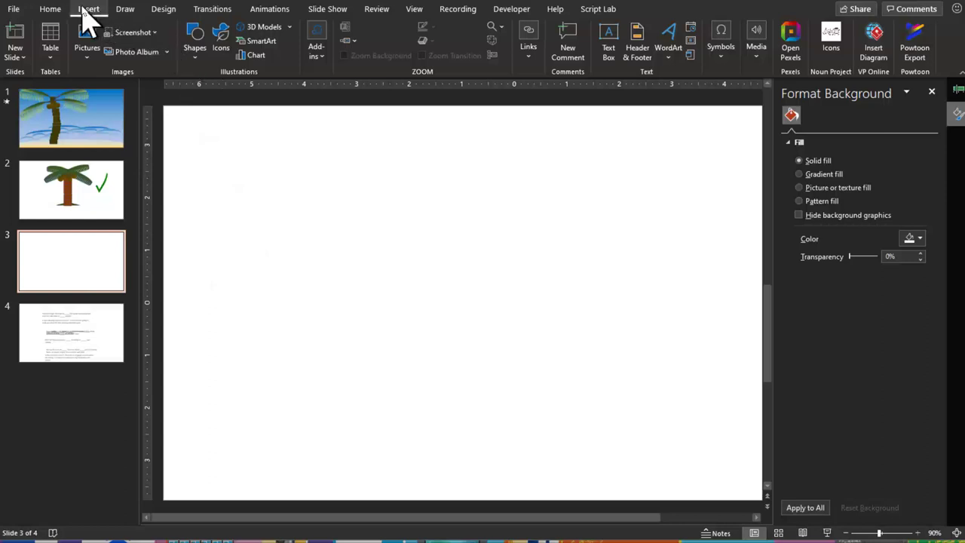
- Draw a small rounded rectangle near the top-left of the slide
left_click(194, 46)
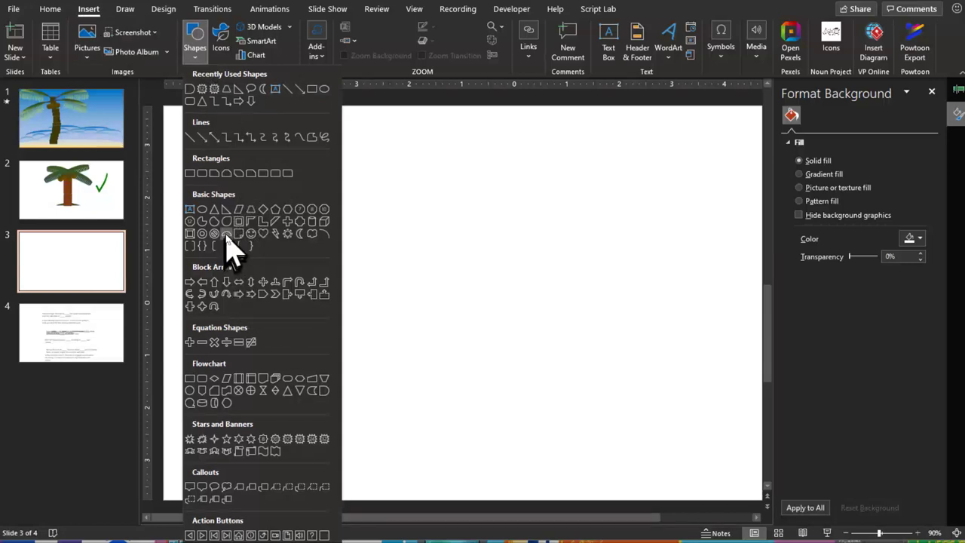
left_click(214, 174)
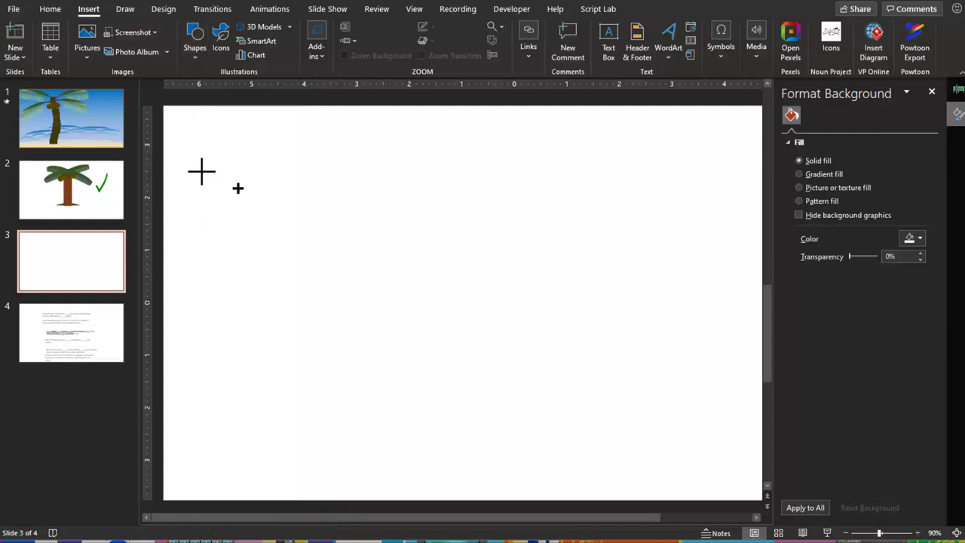
left_click_drag(302, 193, 349, 195)
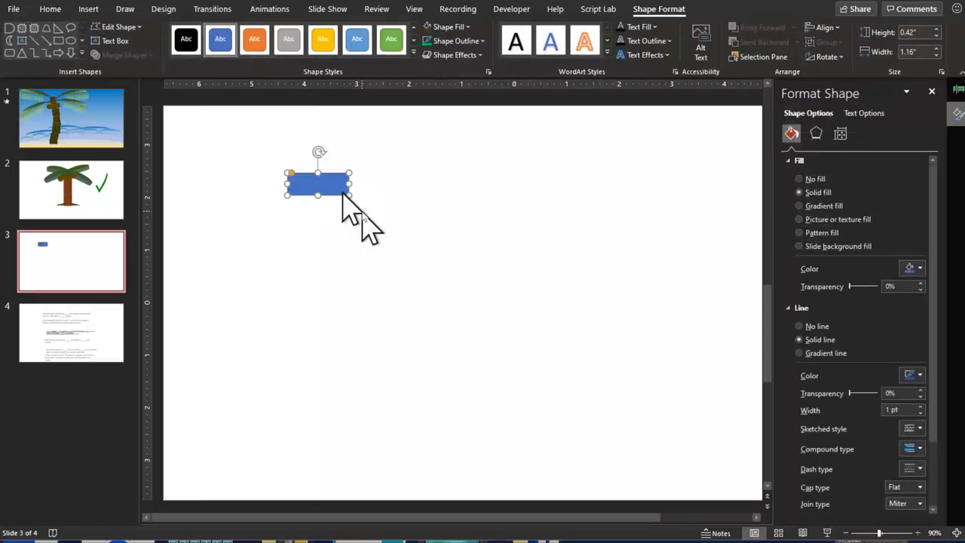
- Duplicate the rectangle twice with Ctrl+D and move the last copy near the slide bottom
key("ctrl+d")
key("ctrl+d")
key("ctrl+d")
key("ctrl+d")
key("ctrl+d")
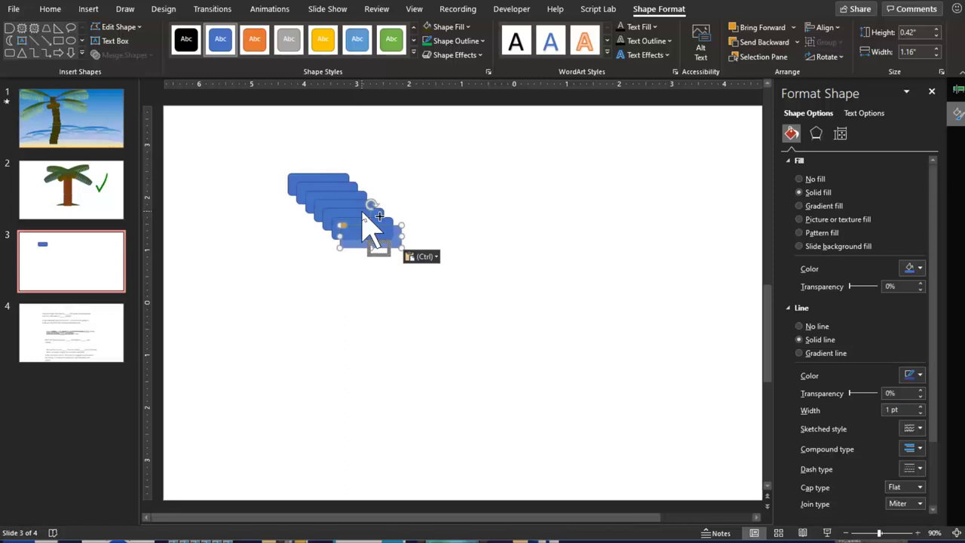
key("ctrl+d")
key("ctrl+d")
key("ctrl+d")
key("ctrl+d")
key("ctrl+d")
key("ctrl+d")
key("ctrl+d")
key("ctrl+d")
key("ctrl+d")
key("ctrl+d")
key("ctrl+d")
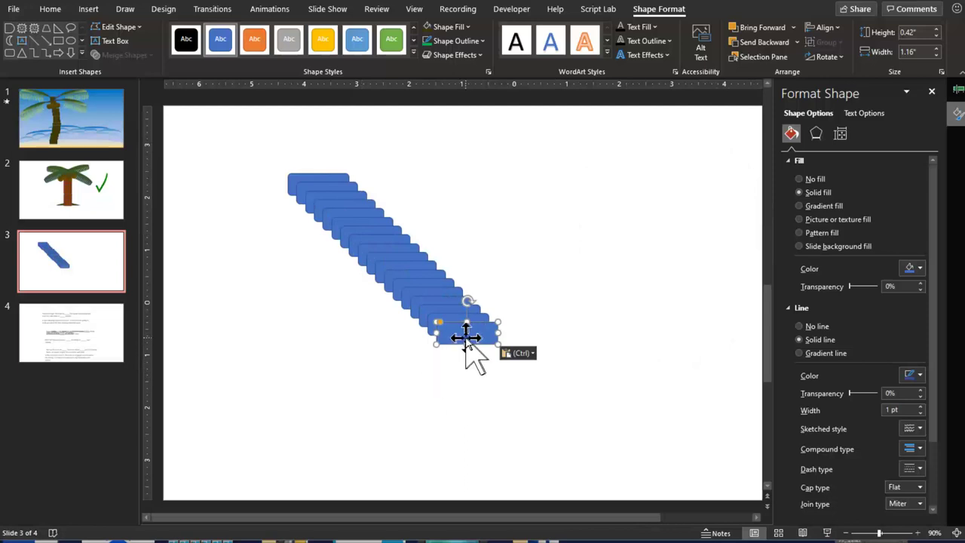
left_click_drag(464, 336, 325, 462)
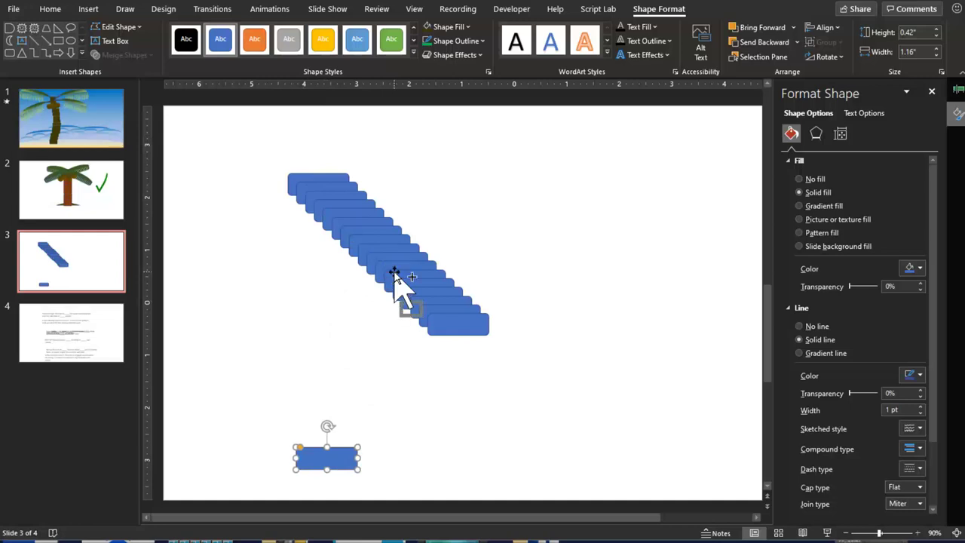
- Left-align and vertically distribute all rectangles, then narrow them slightly
key("ctrl+a")
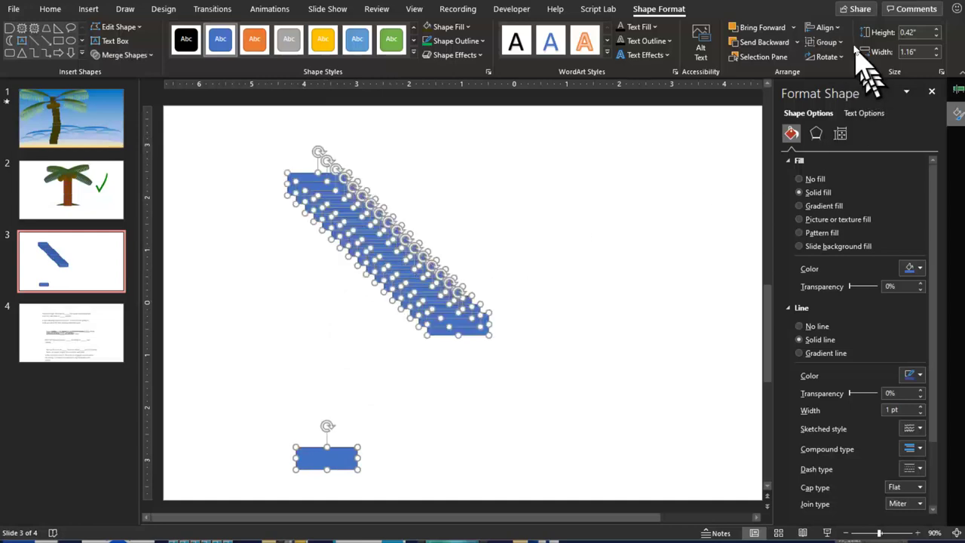
left_click(838, 27)
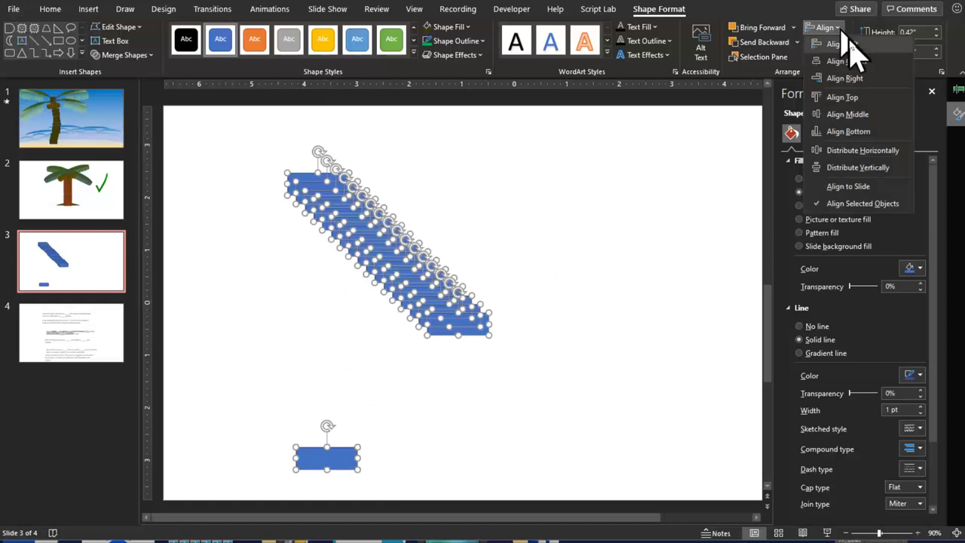
left_click(849, 45)
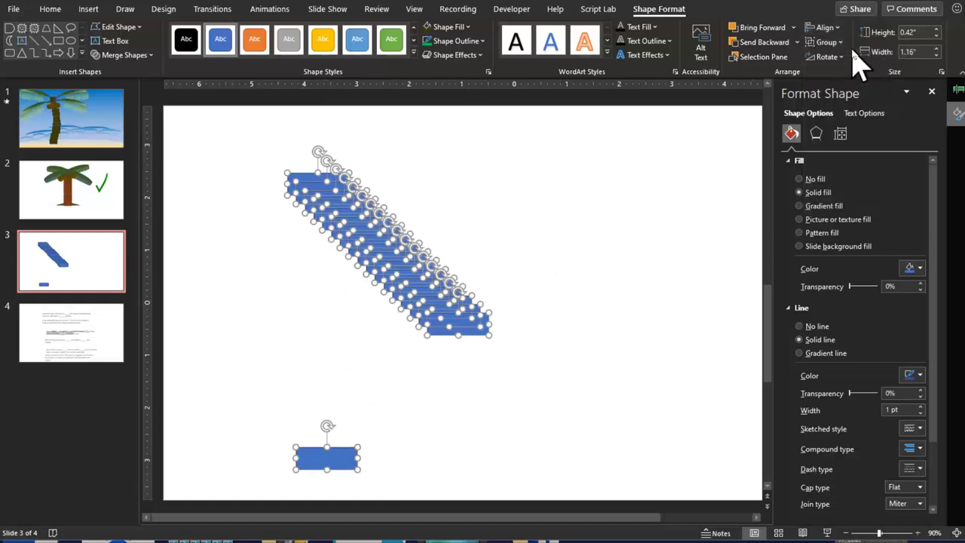
left_click(841, 31)
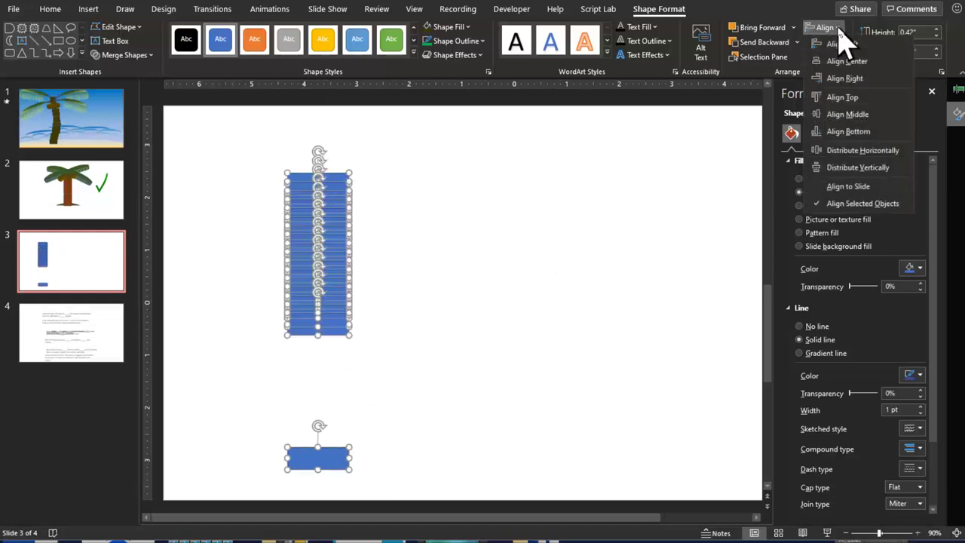
left_click(862, 169)
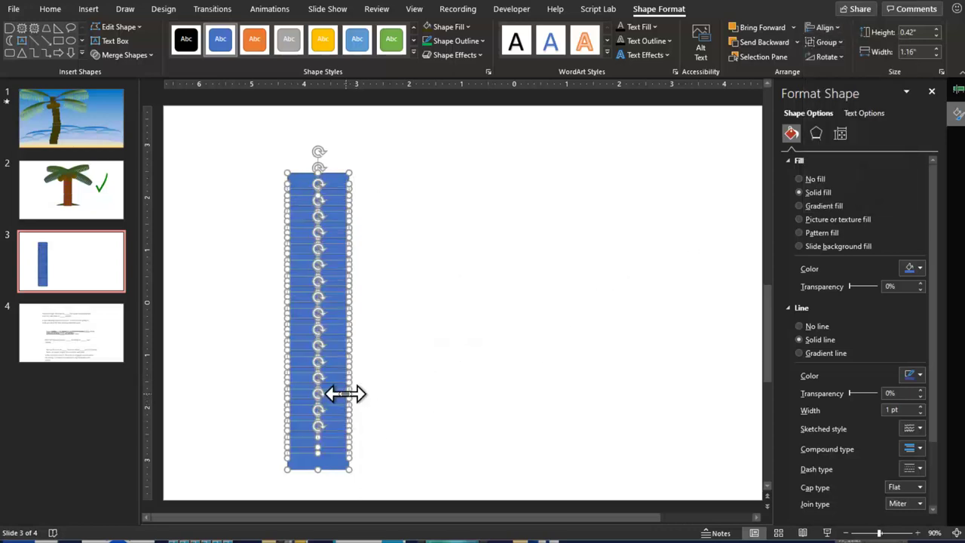
left_click_drag(351, 392, 338, 396)
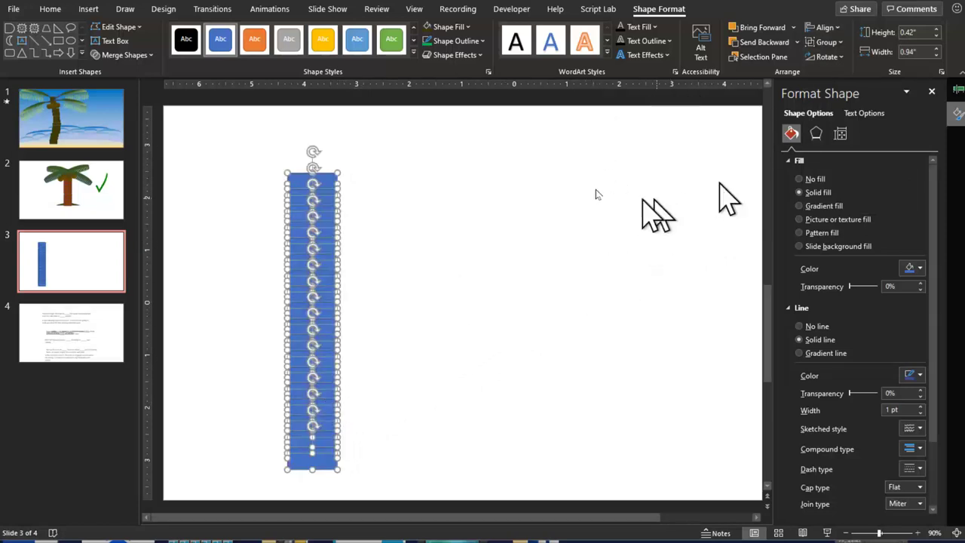
- Give the trunk segments a brown gradient fill, moving the stops to a third and the end
left_click(468, 26)
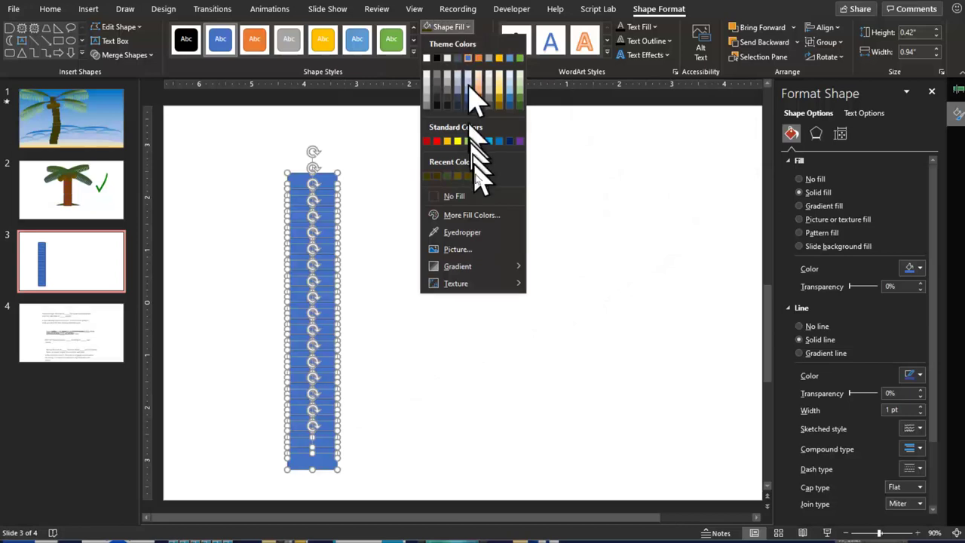
mouse_move(458, 266)
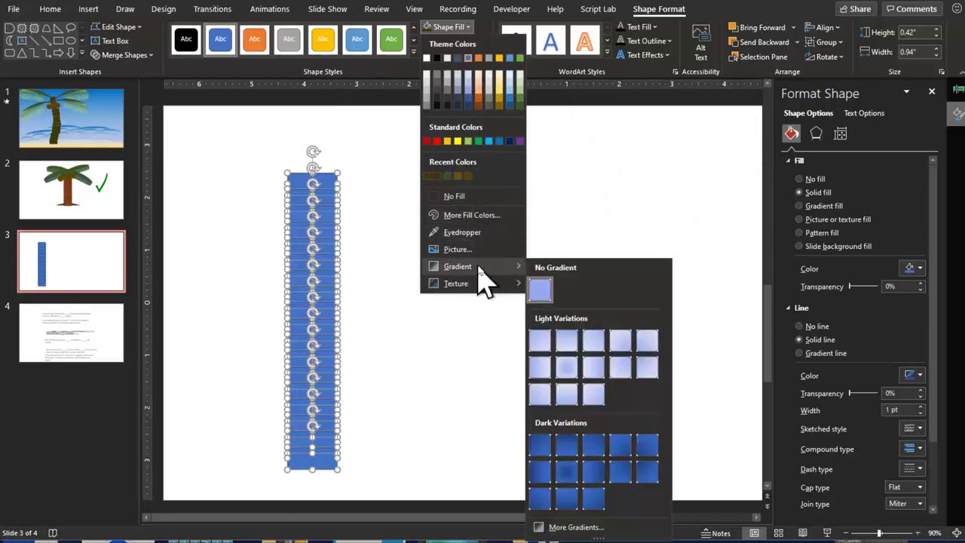
left_click(630, 442)
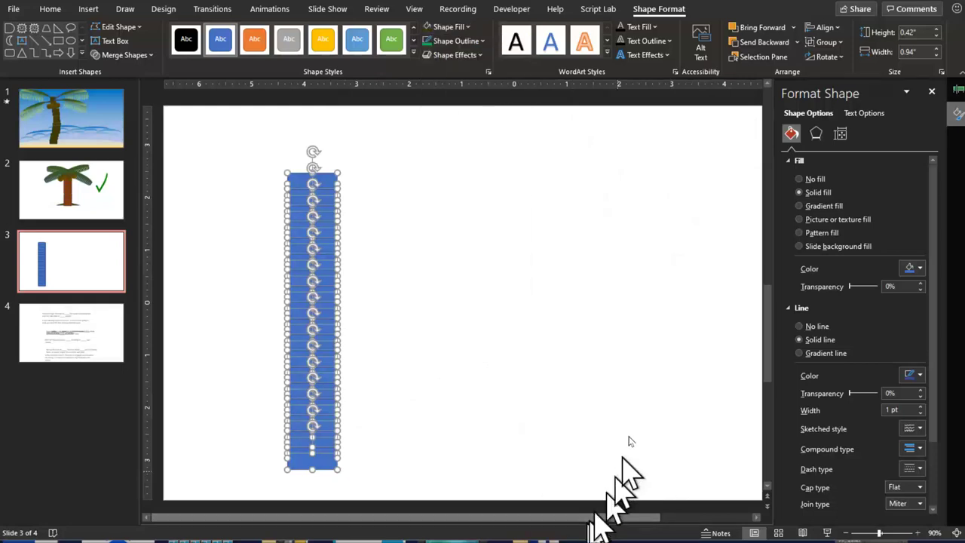
left_click(824, 206)
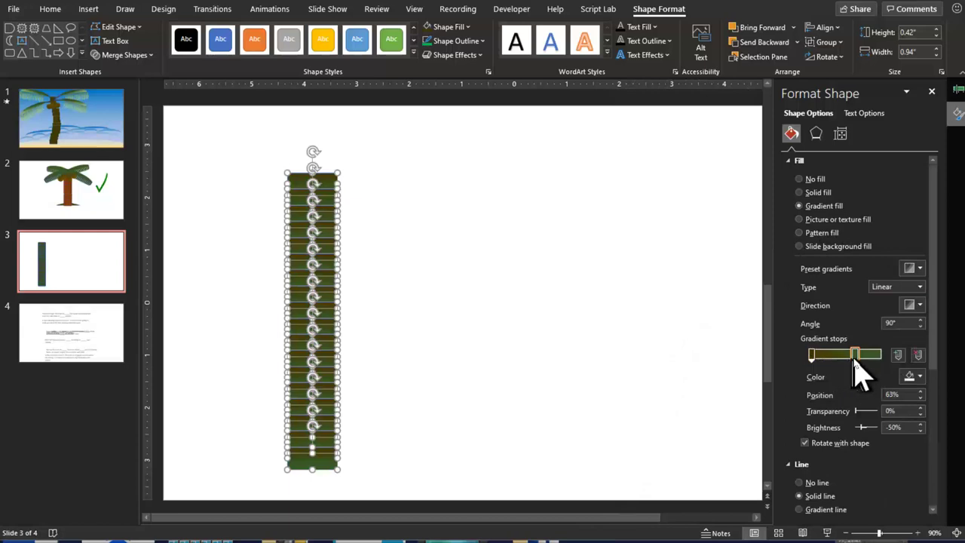
left_click(812, 355)
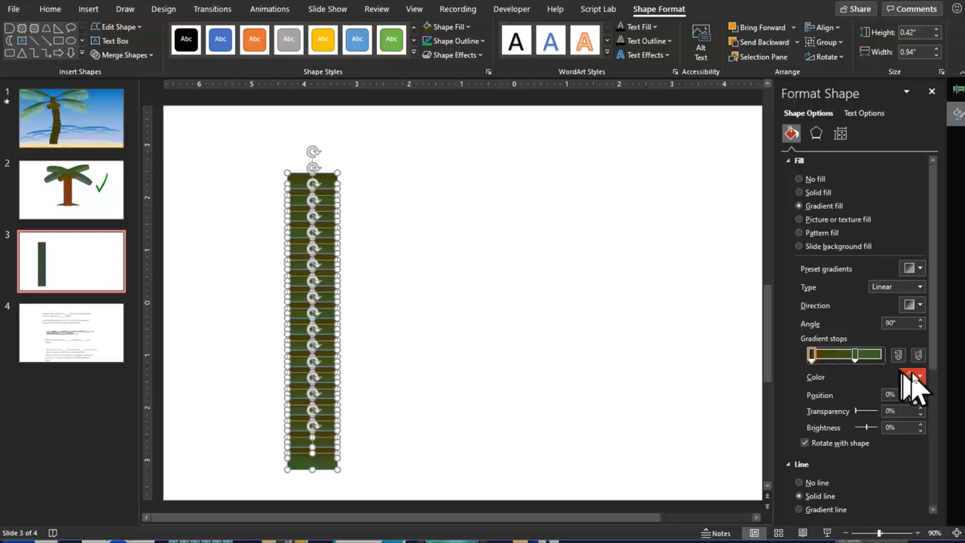
left_click(919, 377)
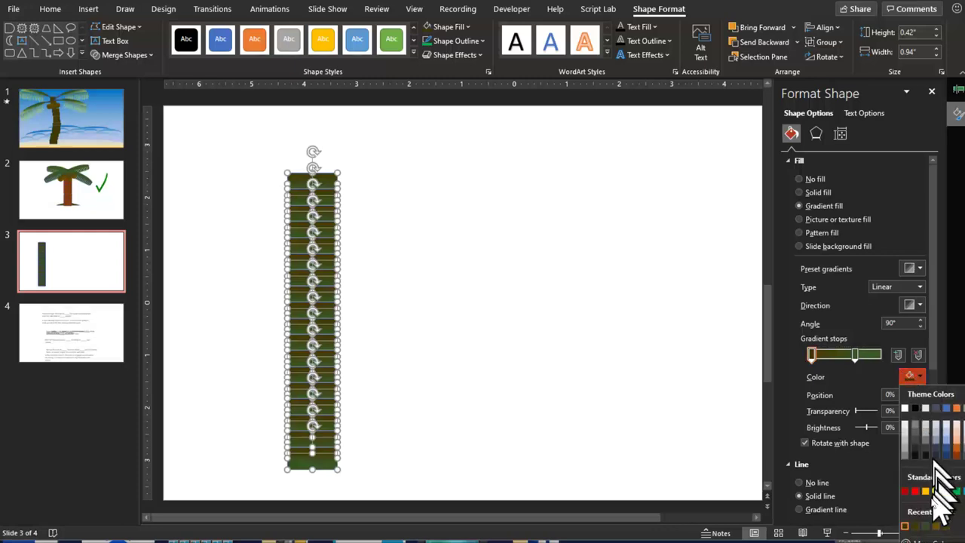
left_click(905, 526)
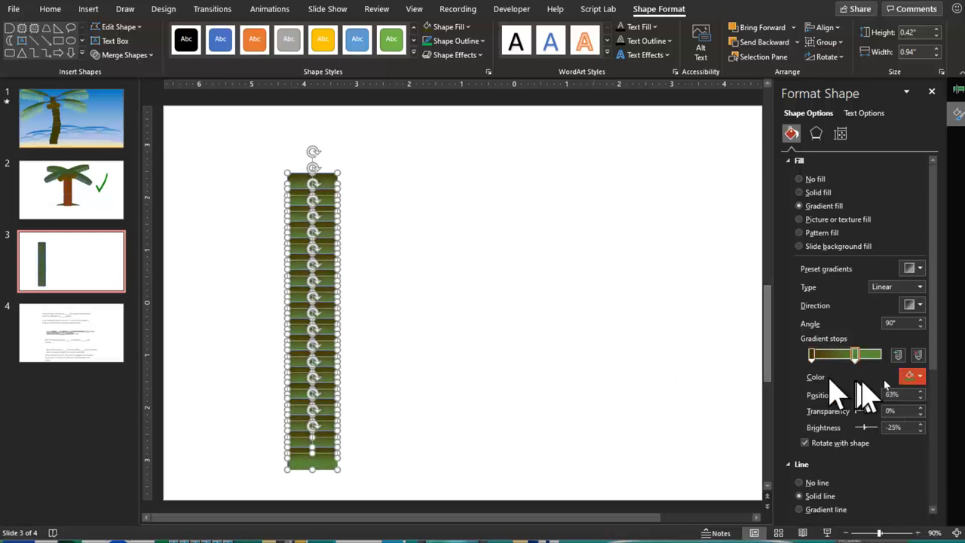
left_click(855, 355)
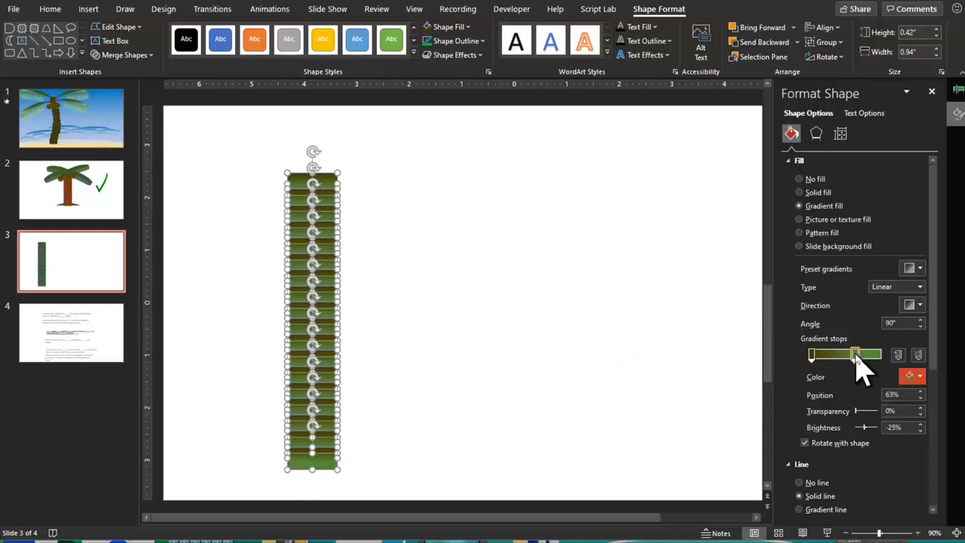
left_click_drag(862, 354, 884, 356)
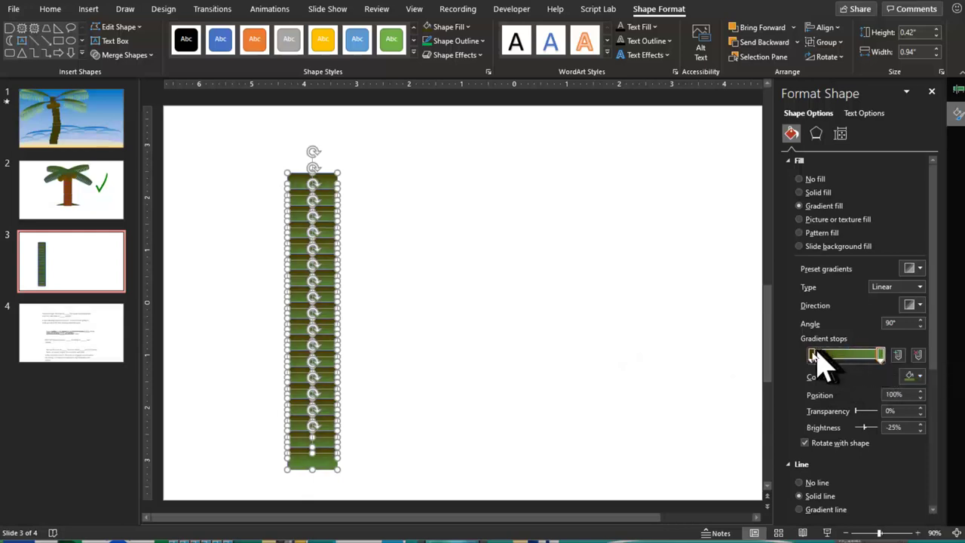
left_click_drag(815, 354, 837, 356)
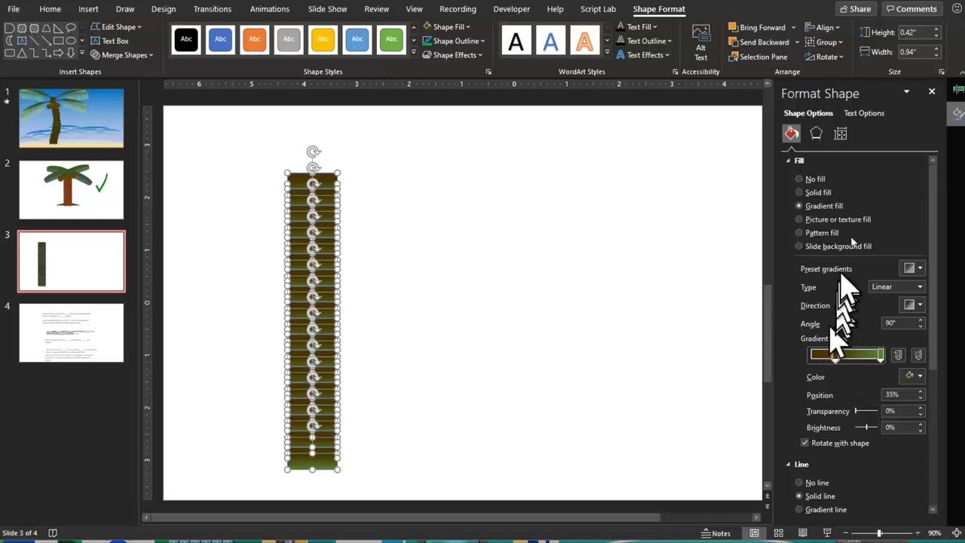
- Remove the trunk segments' outlines and deselect to view the result
left_click(473, 43)
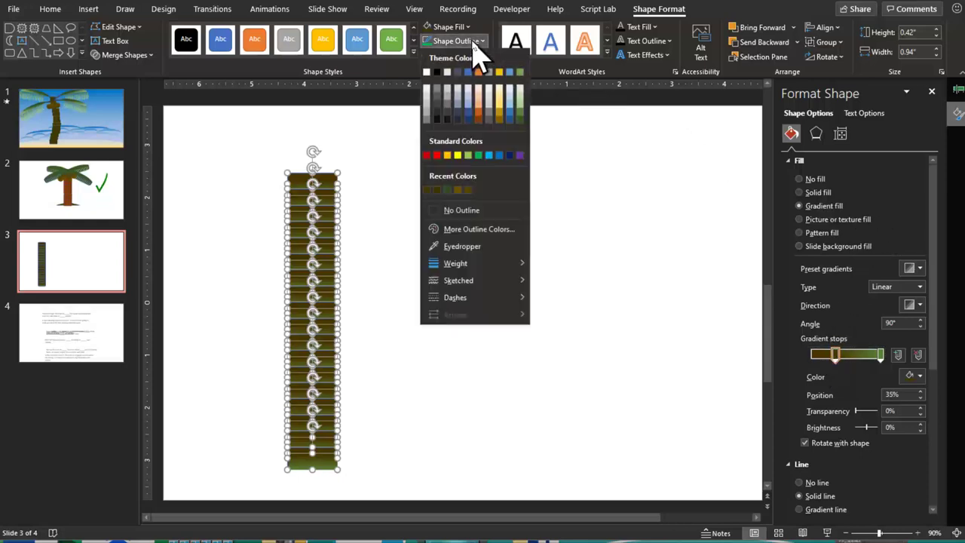
left_click(461, 214)
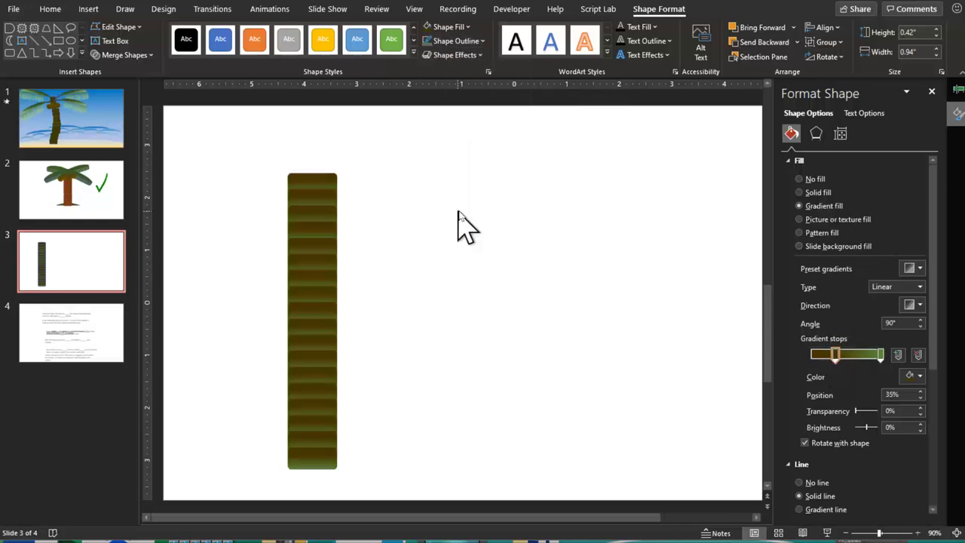
left_click(469, 288)
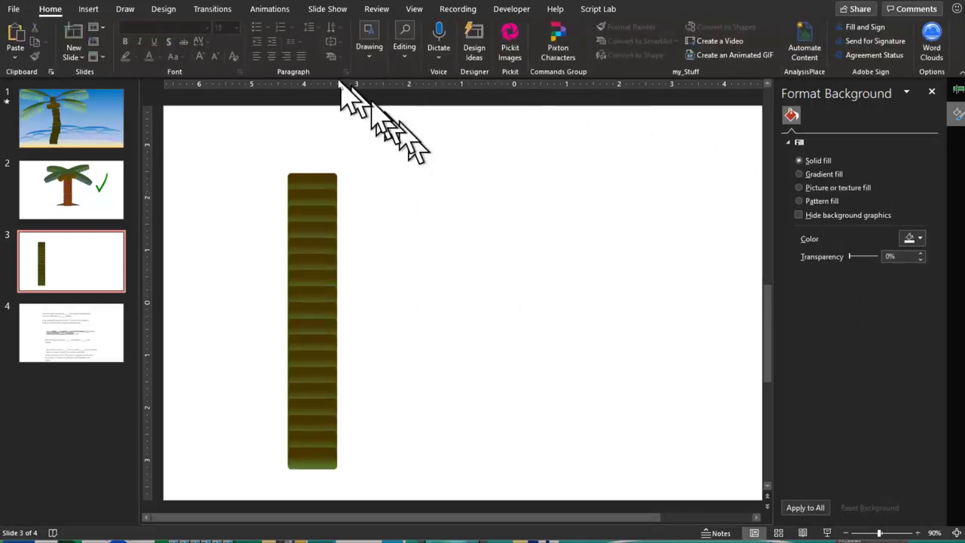
- Draw a moon shape, rotate it horizontal, and move it to the slide top
left_click(88, 8)
left_click(194, 41)
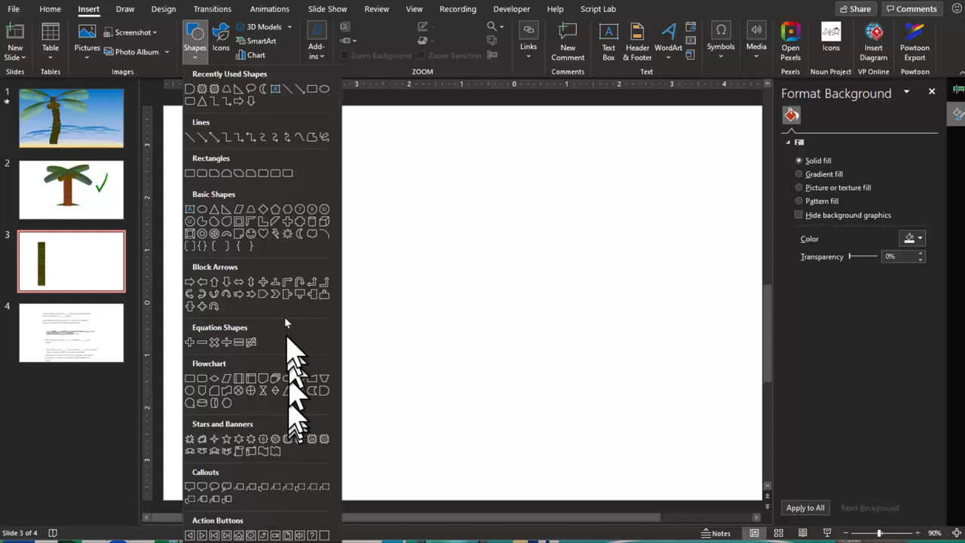
left_click(301, 235)
mouse_move(430, 196)
left_mouse_down()
mouse_move(530, 294)
mouse_move(460, 430)
left_mouse_up()
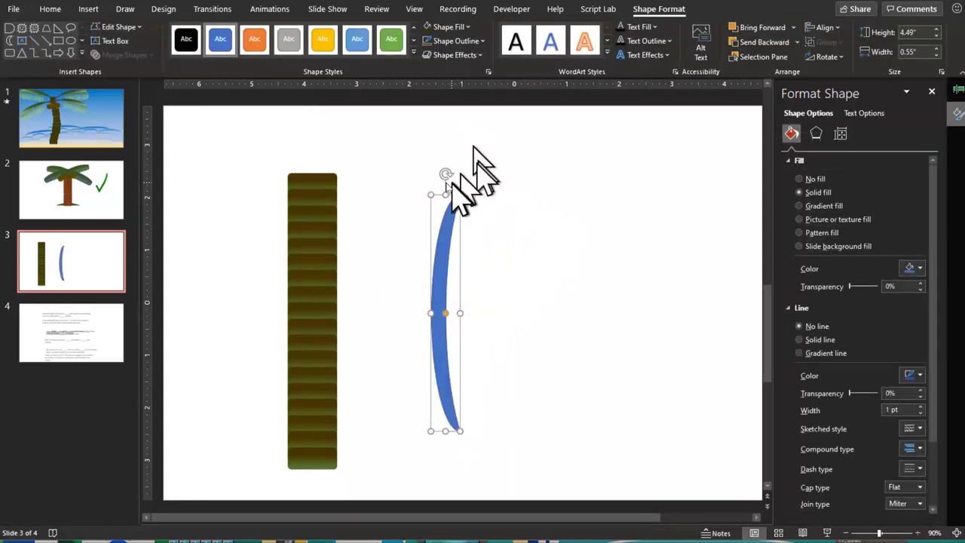
left_click_drag(446, 177, 565, 316)
left_click_drag(461, 308, 573, 162)
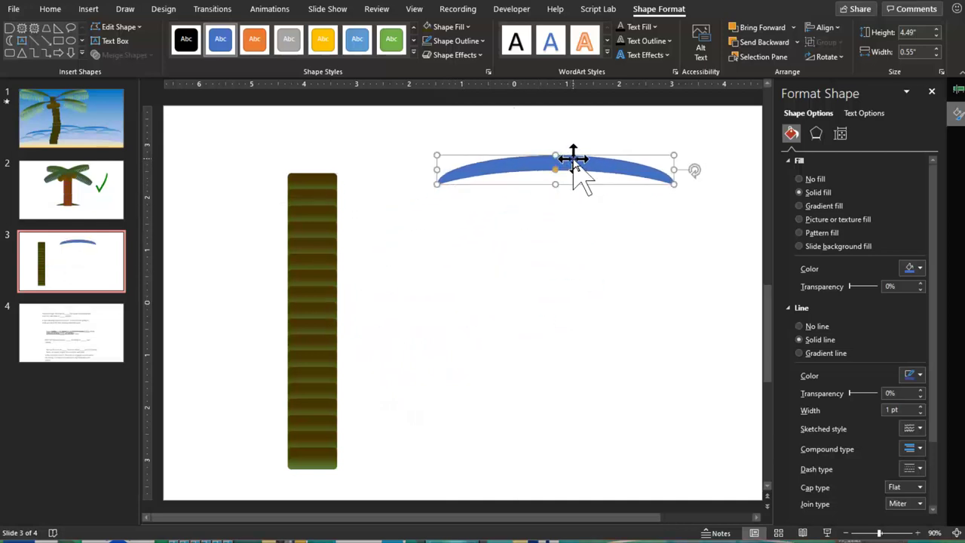
- Remove the crescent's outline, fill it with a green-stop gradient, and tilt it slightly upward
left_click(472, 41)
left_click(485, 212)
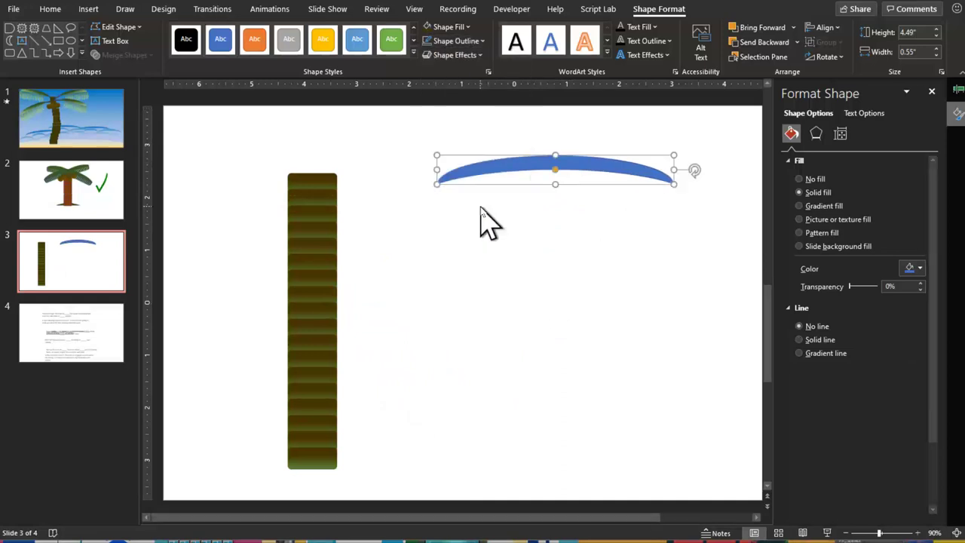
left_click(468, 27)
mouse_move(458, 267)
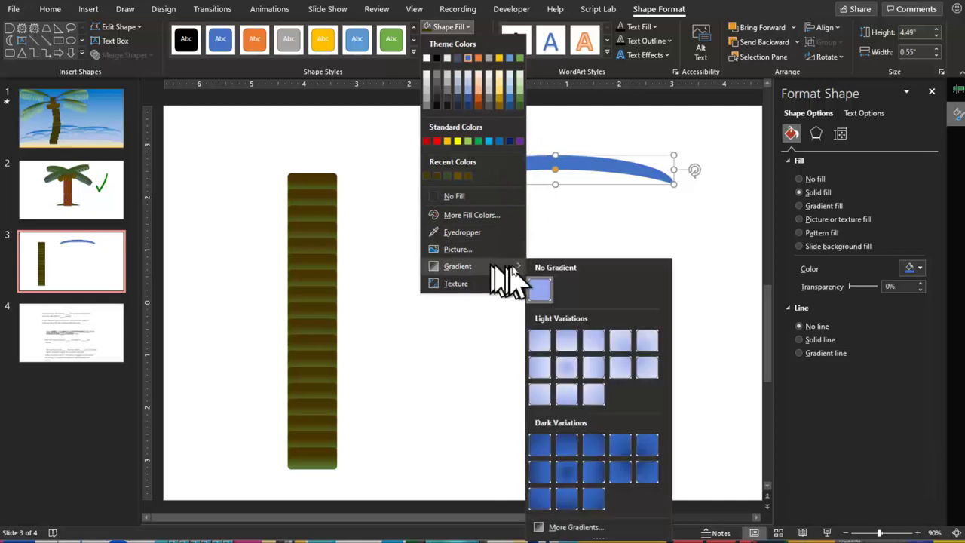
left_click(586, 533)
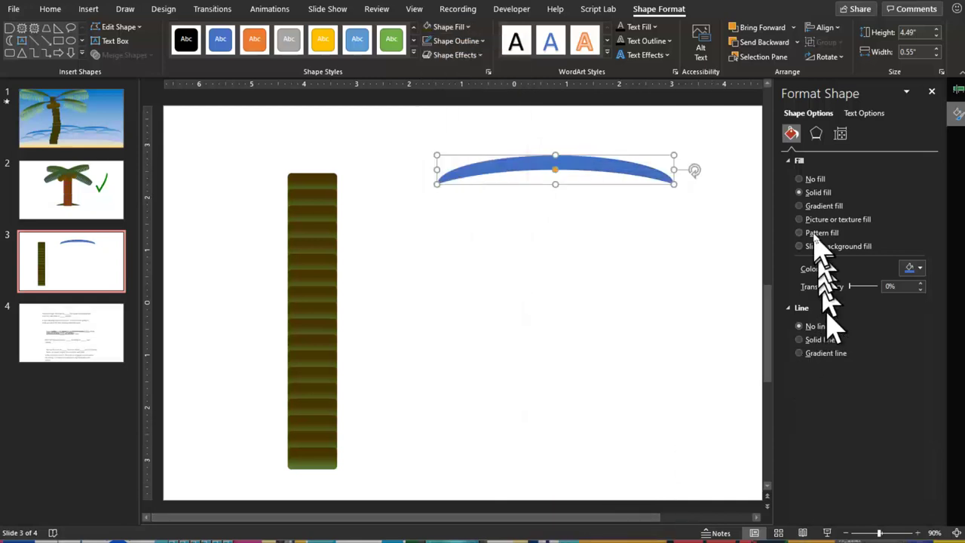
left_click(810, 206)
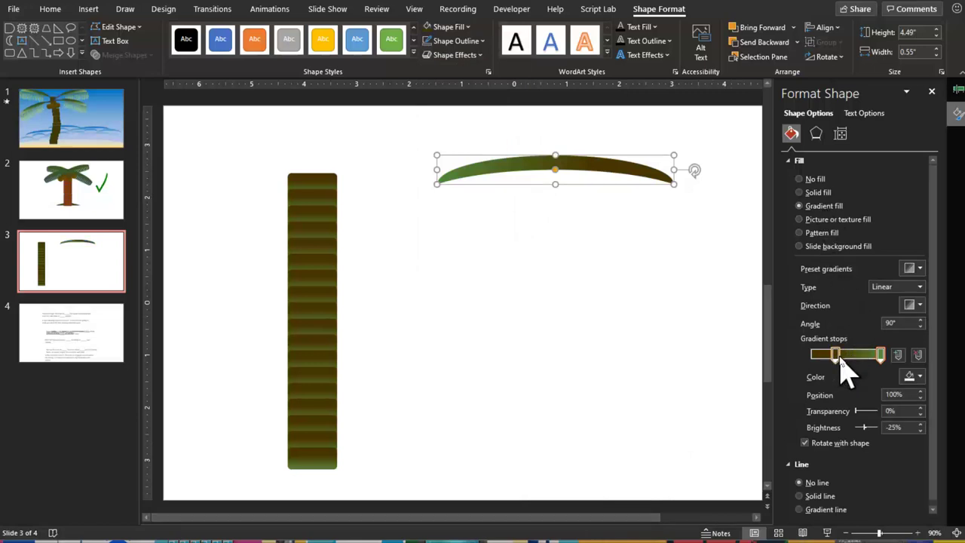
left_click(836, 356)
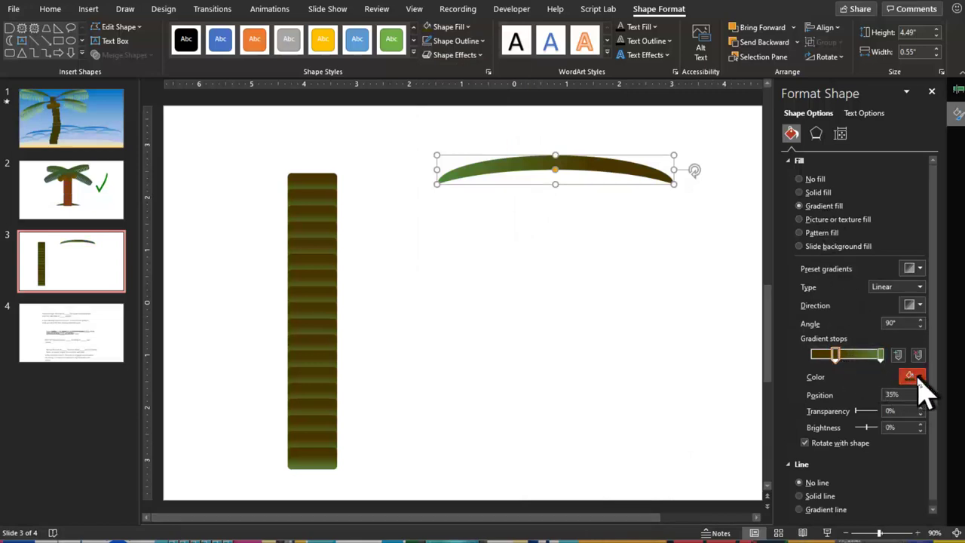
left_click(919, 377)
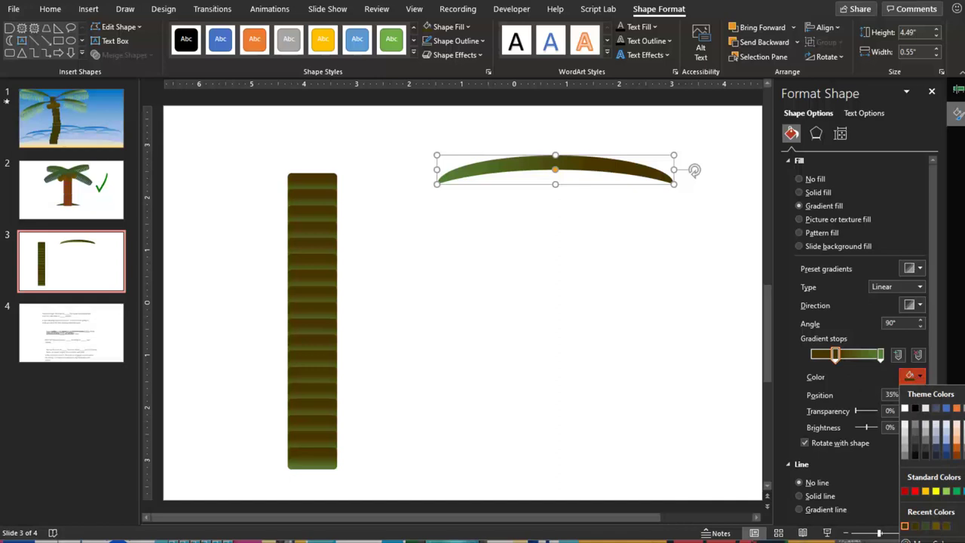
left_click(937, 526)
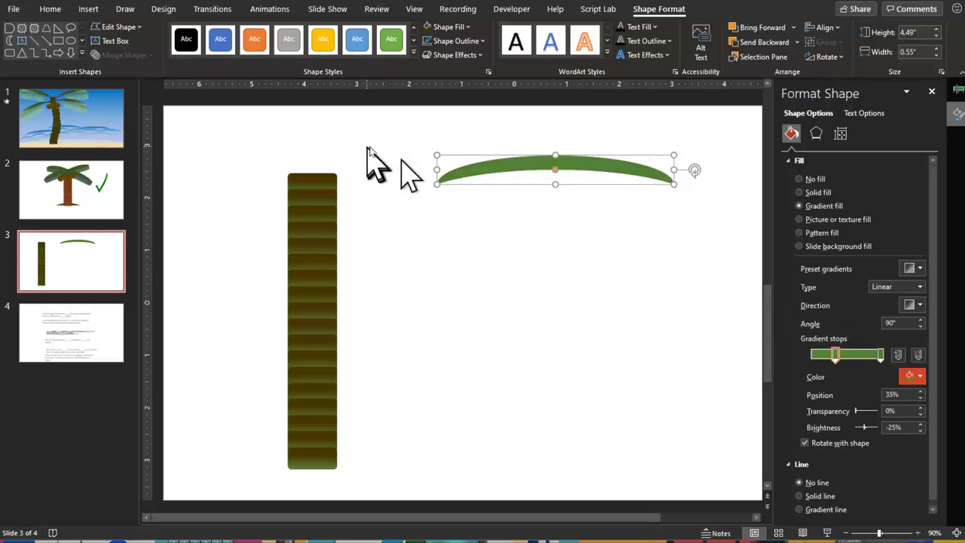
left_click_drag(695, 167, 693, 157)
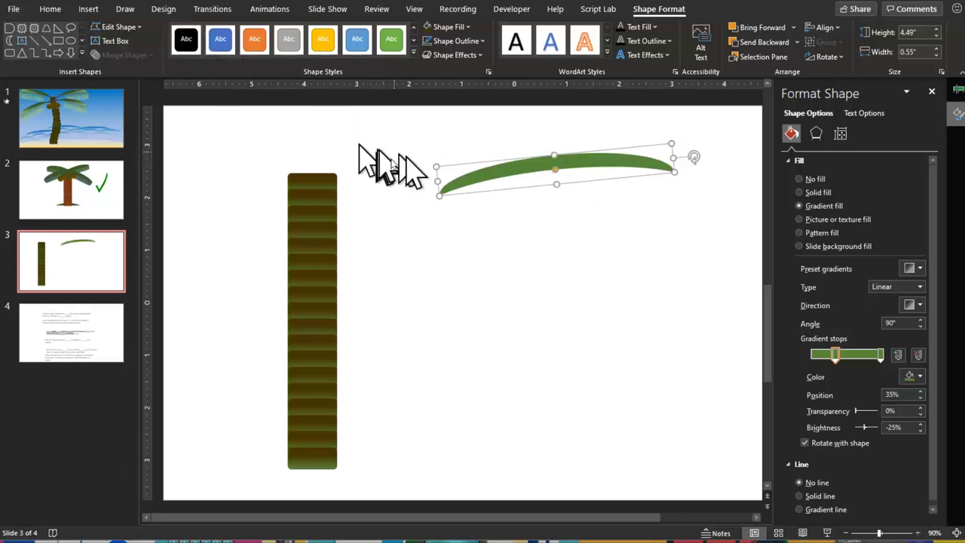
- Draw a thin bar, tilt it to a shallow angle, and fill it dark brown
left_click(96, 14)
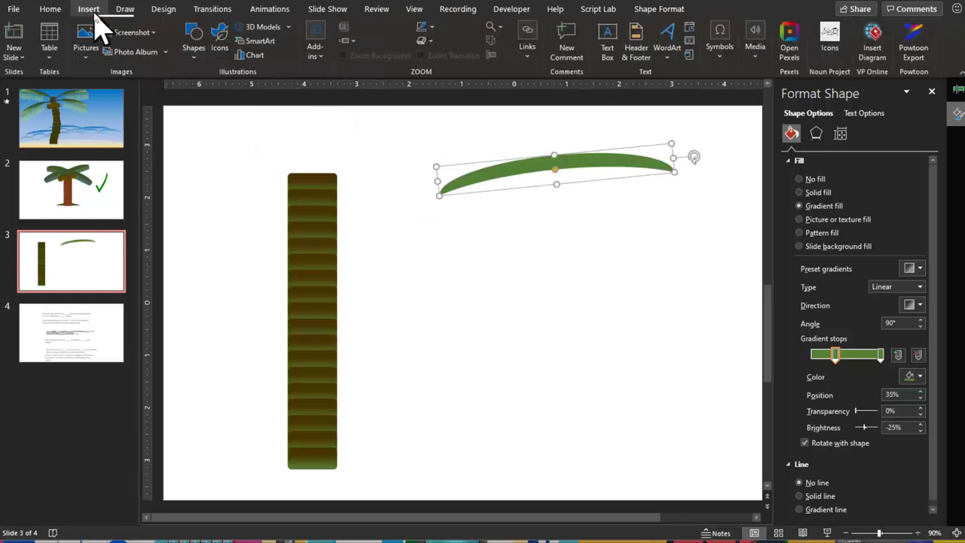
left_click(195, 56)
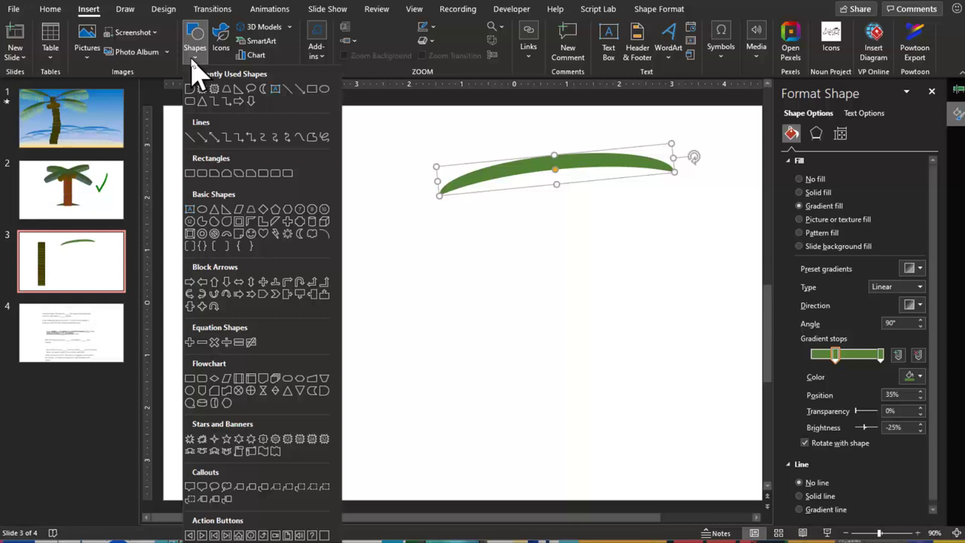
left_click(251, 211)
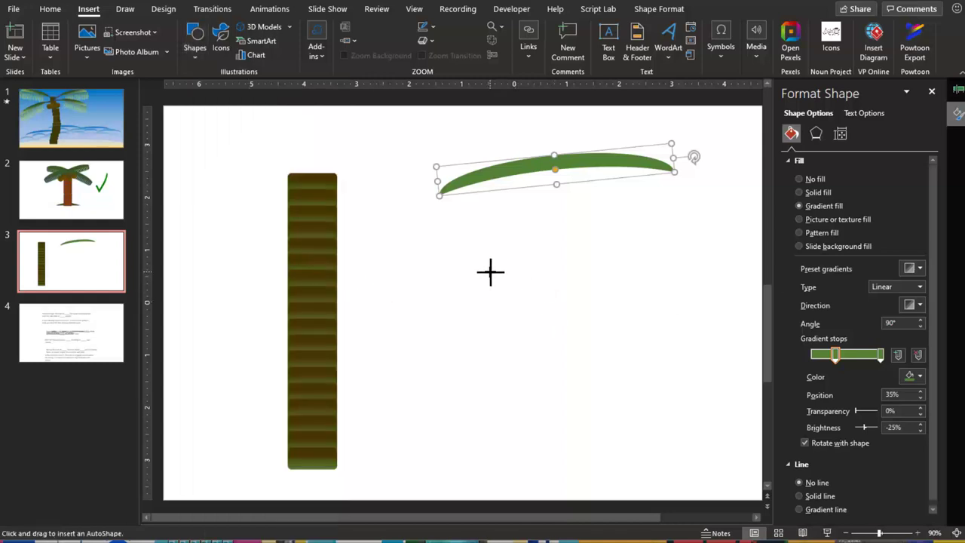
left_click_drag(490, 271, 500, 372)
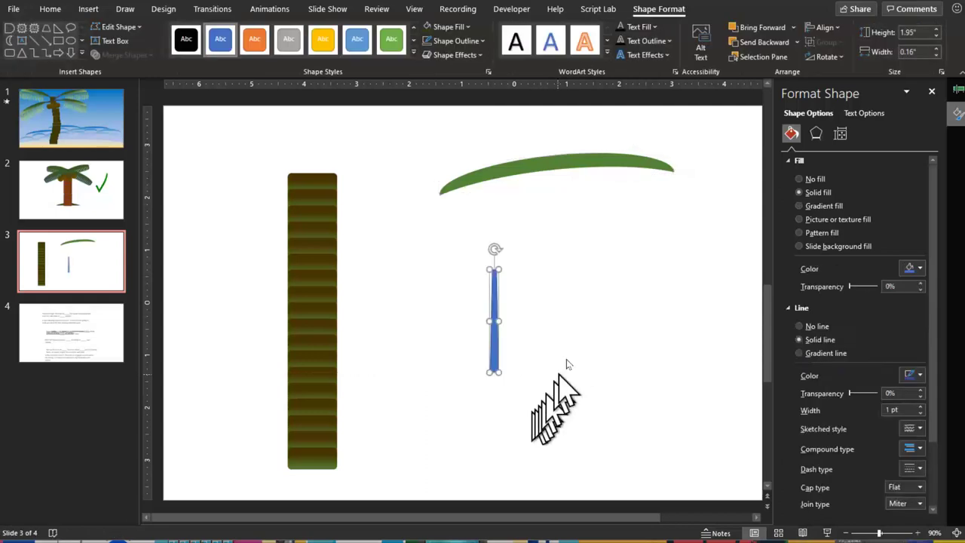
left_click_drag(493, 250, 533, 313)
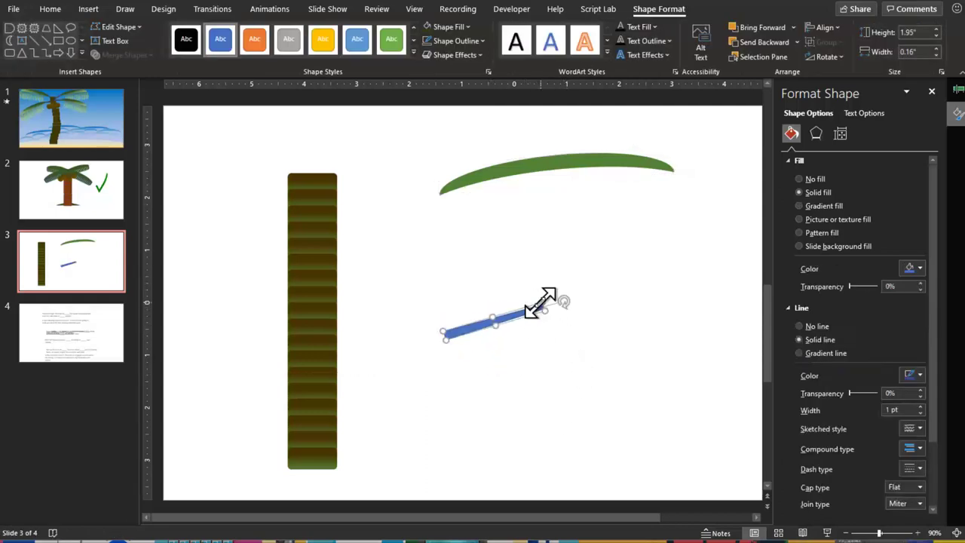
left_click(466, 27)
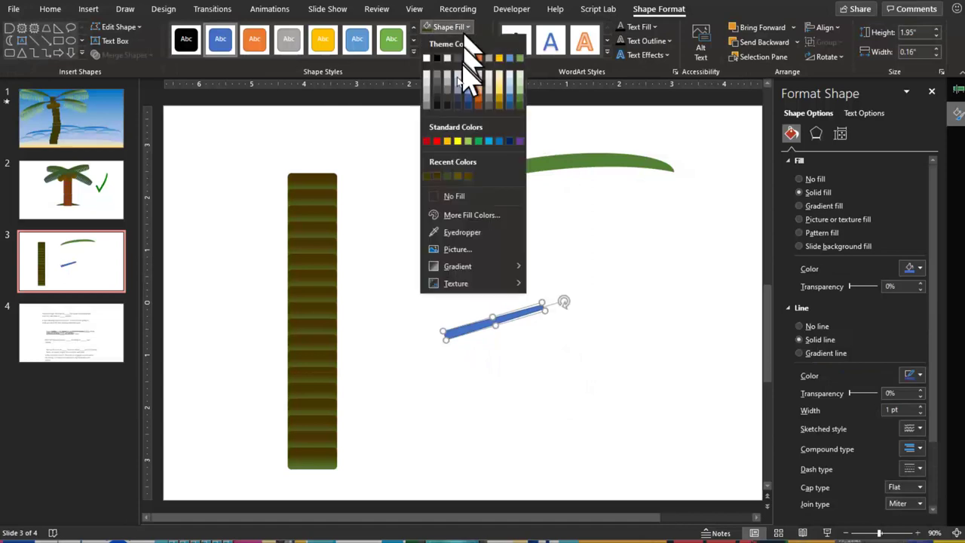
left_click(428, 175)
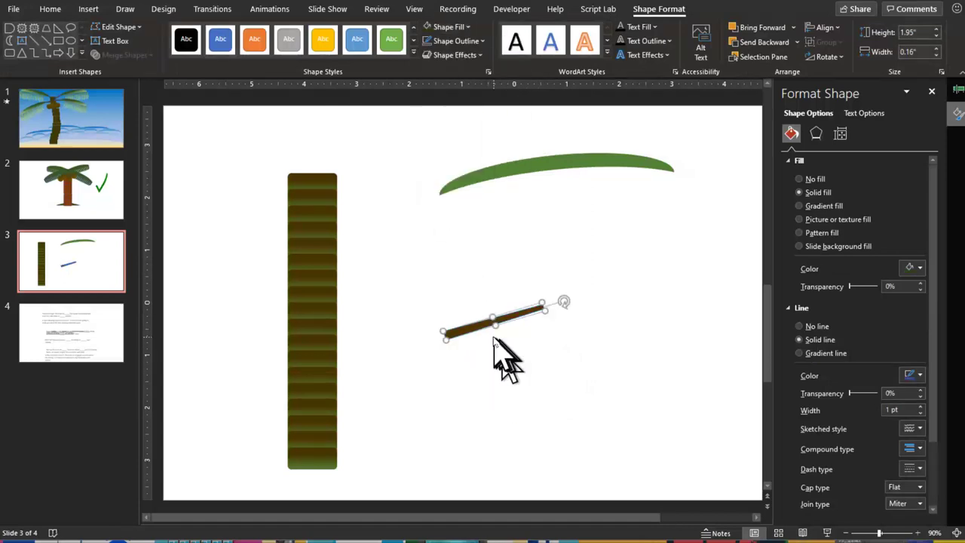
- Move the brown stem to the leaf's base and send it behind the leaf
left_click_drag(487, 323, 396, 206)
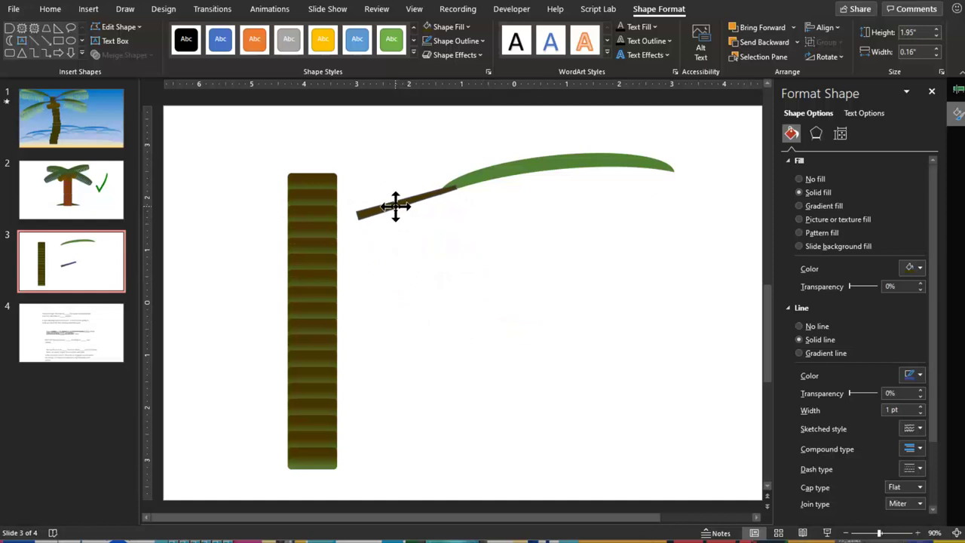
right_click(396, 205)
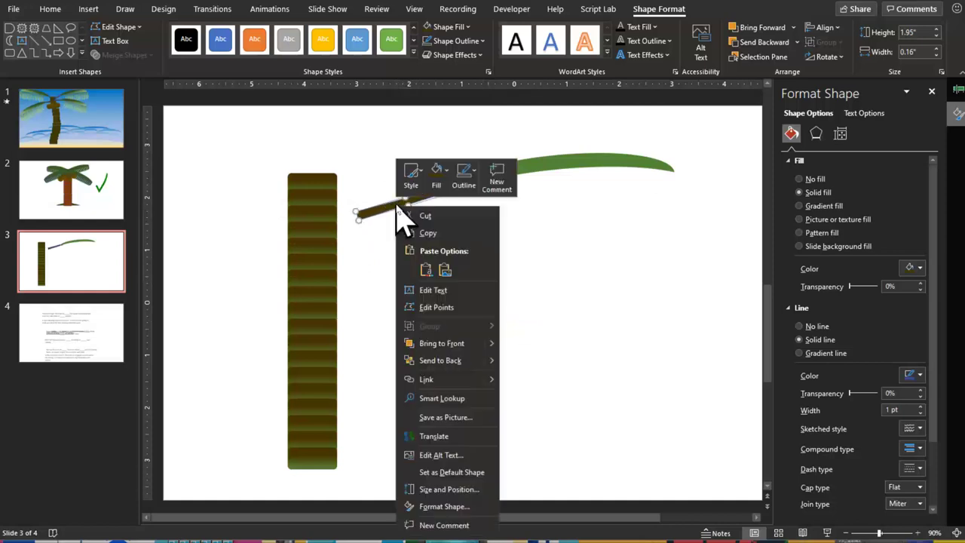
left_click(474, 369)
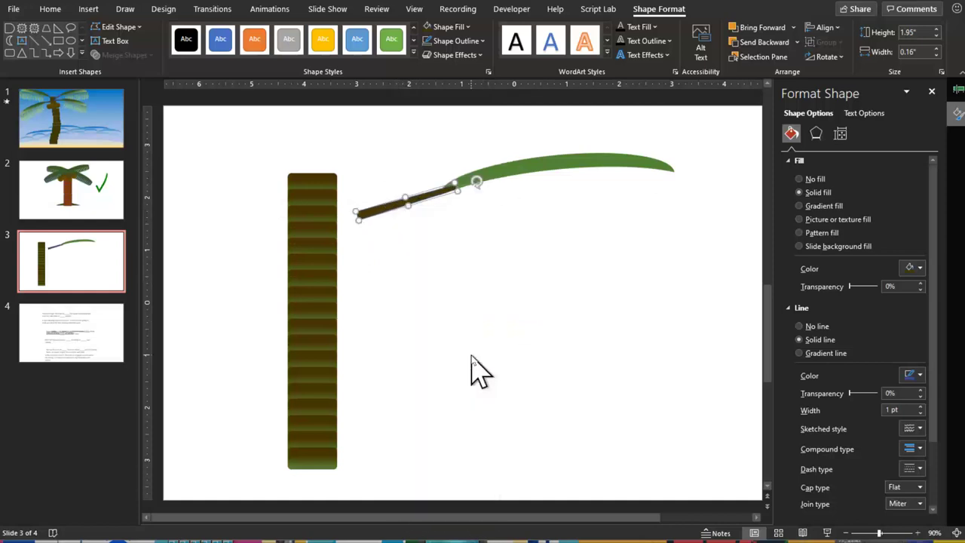
left_click(571, 290)
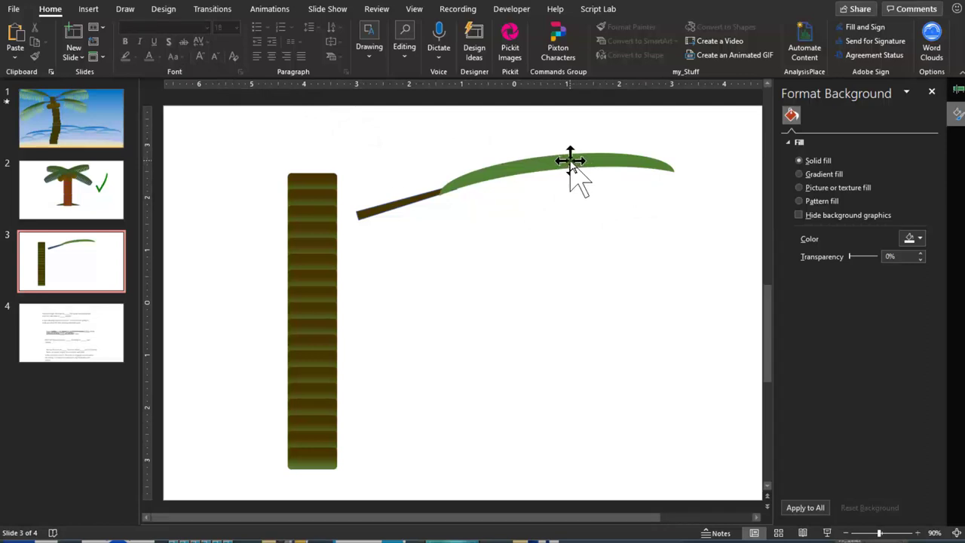
- Copy the green leaf, turn it upright, shrink it into a small leaflet, and remove its outline
left_click(574, 173)
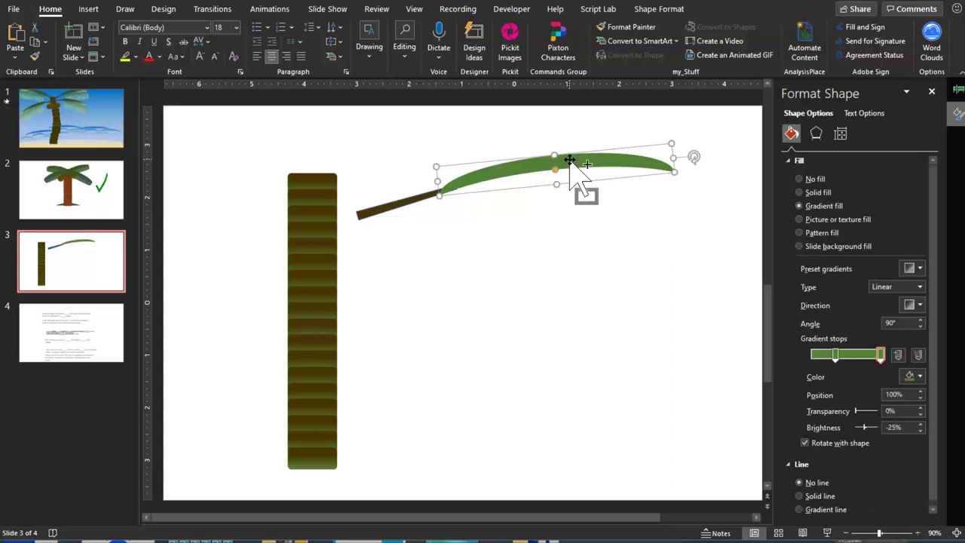
left_click_drag(571, 162, 502, 317)
left_click_drag(486, 257, 491, 352)
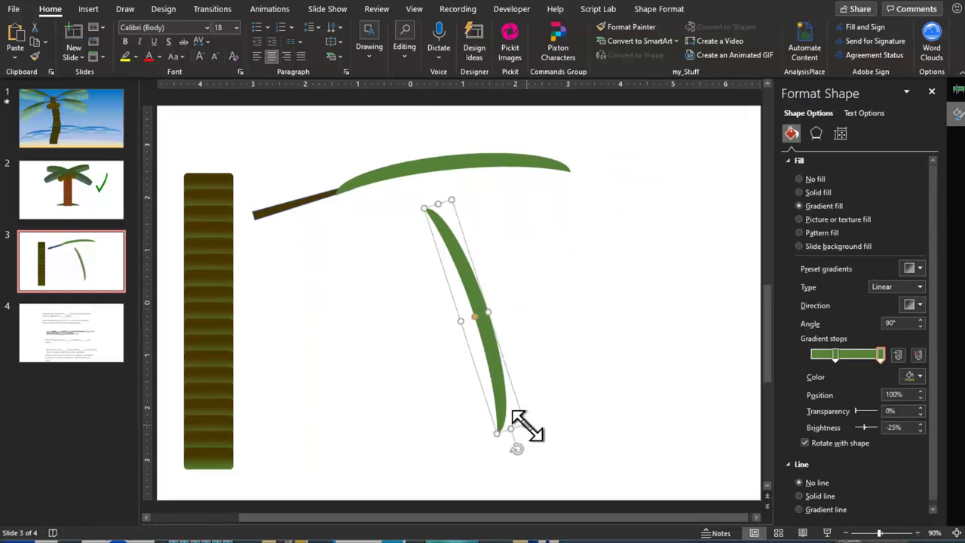
left_click_drag(527, 426, 374, 214)
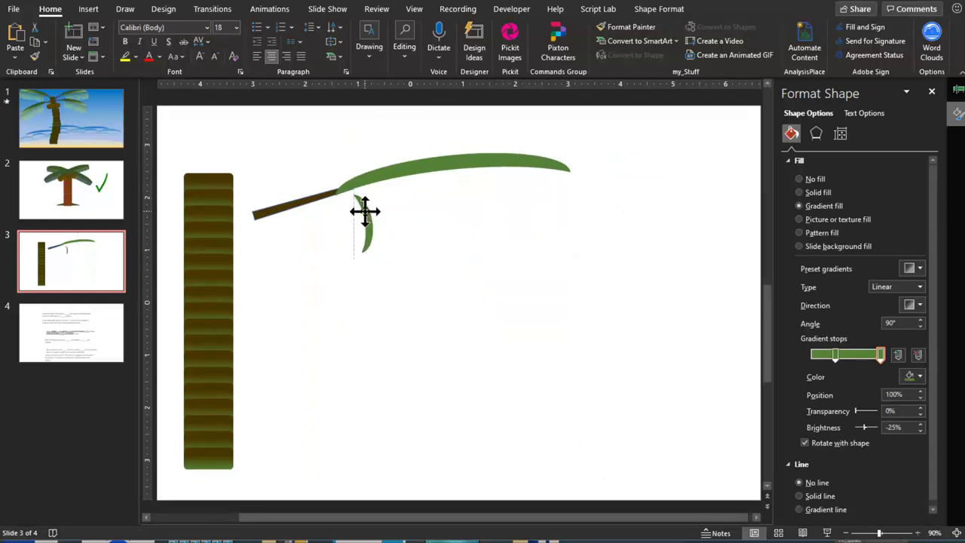
left_click(644, 10)
left_click(468, 41)
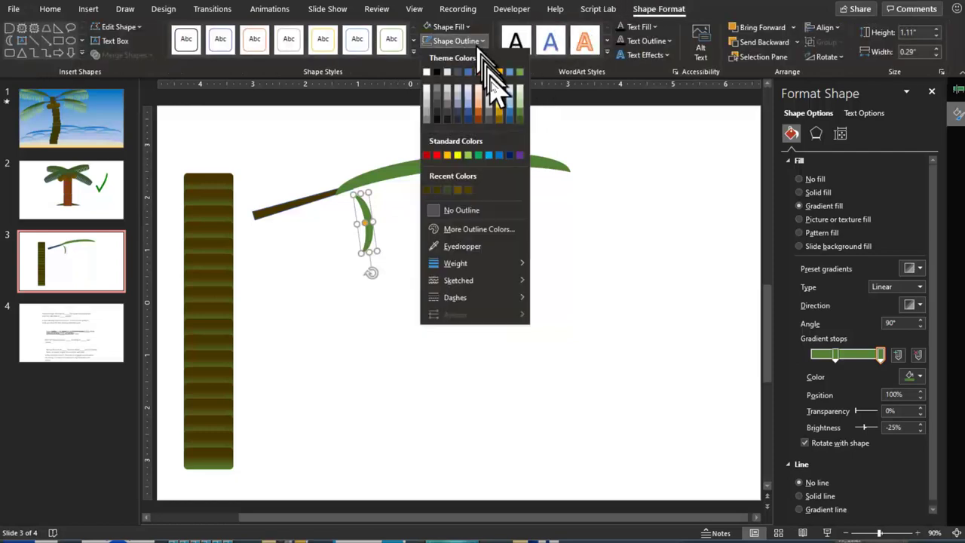
left_click(468, 211)
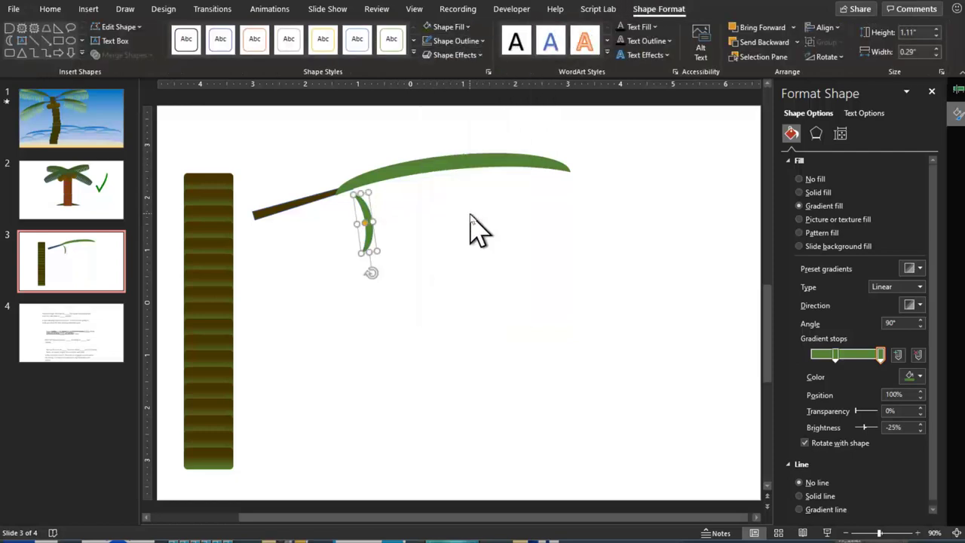
- Nudge the leaflet under the branch, duplicate it three times, and select all the pieces
left_click(919, 534)
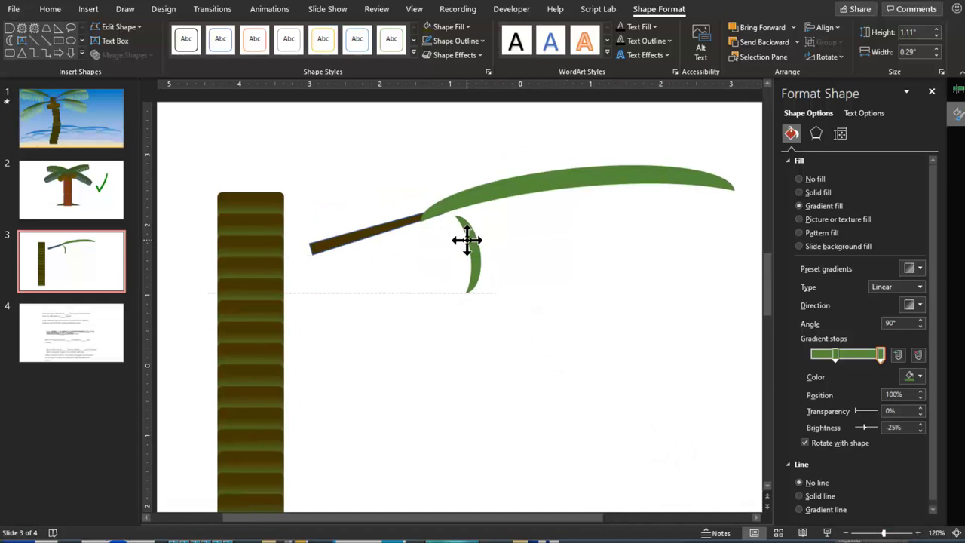
left_click_drag(464, 242, 474, 240)
key("ctrl+d")
key("ctrl+d")
key("ctrl+d")
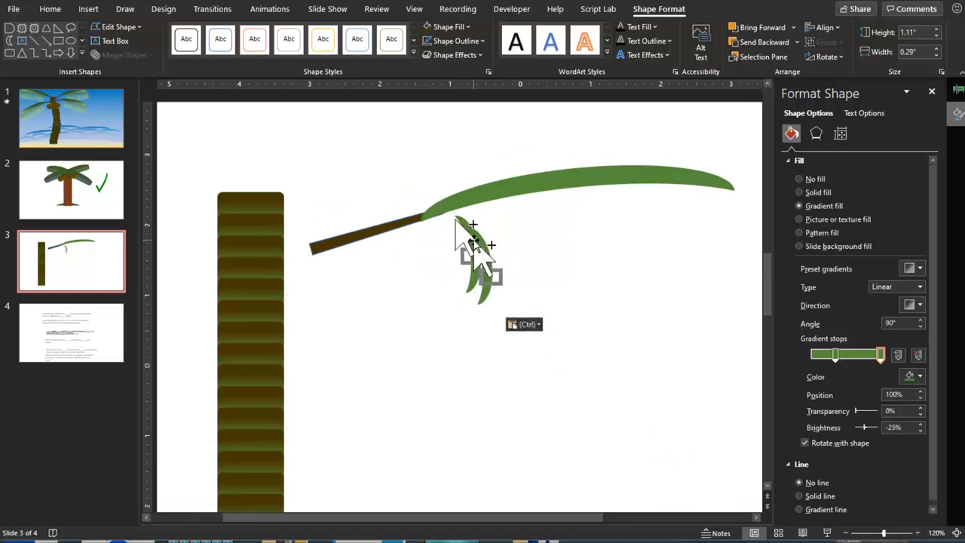
key("ctrl+d")
key("ctrl+d")
key("ctrl+d")
key("ctrl+d")
key("ctrl+d")
key("ctrl+d")
key("ctrl+d")
key("ctrl+d")
key("ctrl+d")
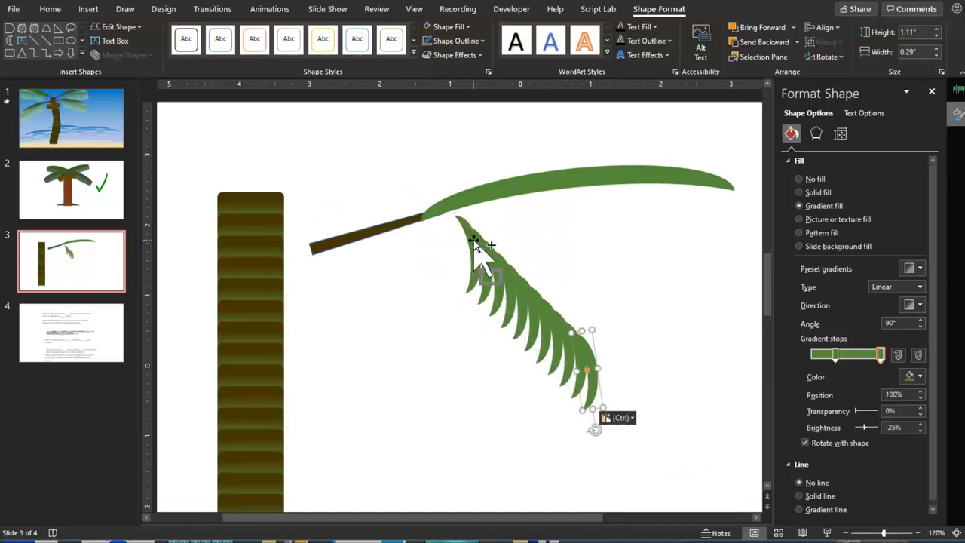
key("ctrl+d")
key("ctrl+d")
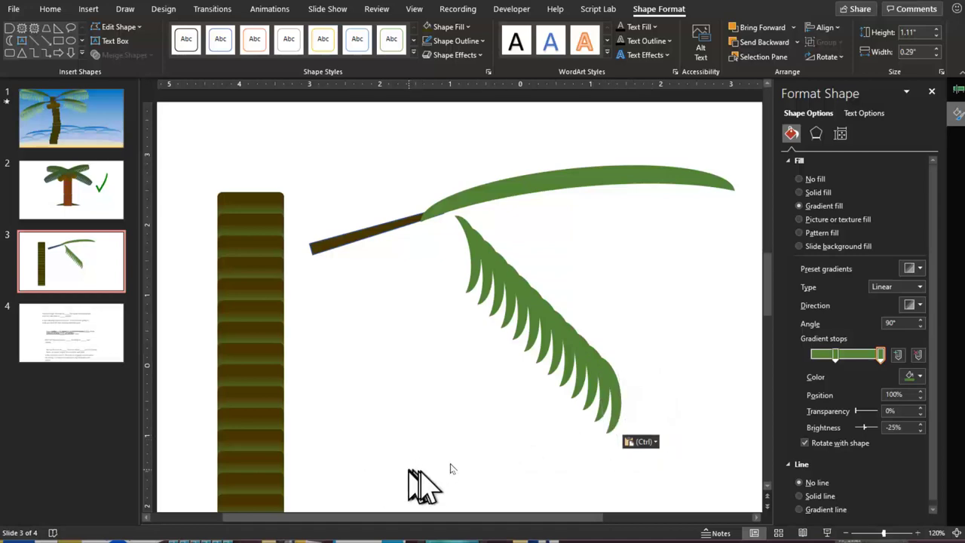
mouse_move(408, 469)
left_mouse_down()
mouse_move(703, 305)
mouse_move(711, 209)
left_mouse_up()
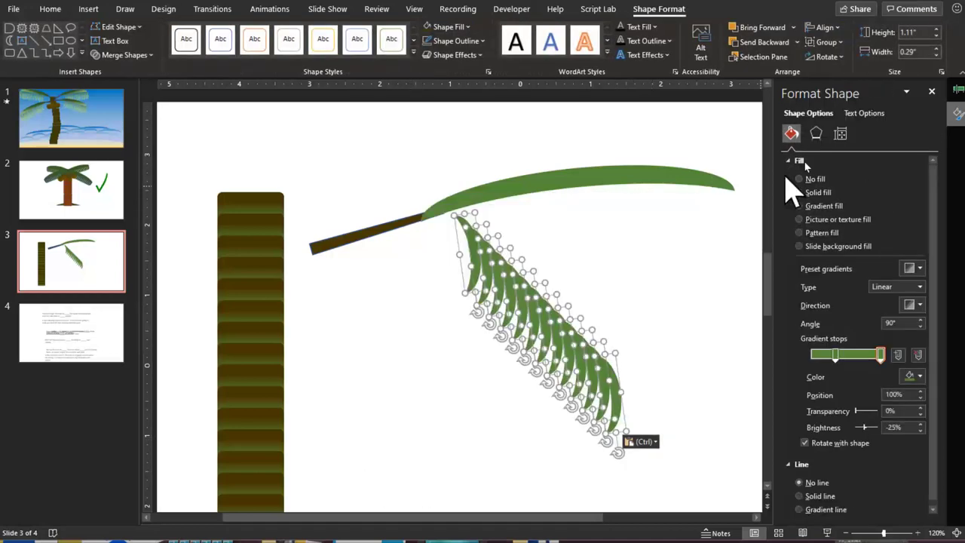
- Move the spare leaflet aside, bottom-align the rest, and raise the row under the frond
left_click(682, 396)
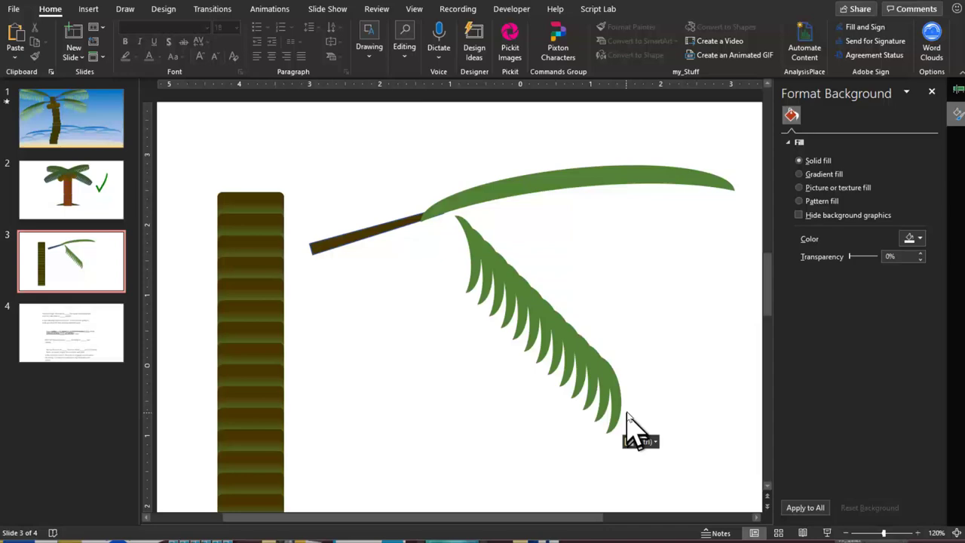
left_click_drag(617, 411, 694, 321)
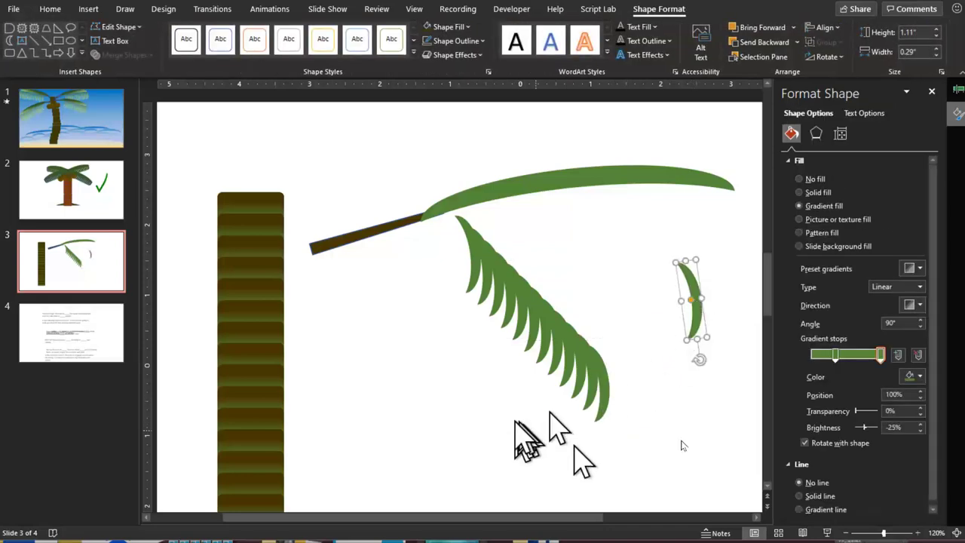
left_click_drag(399, 457, 735, 203)
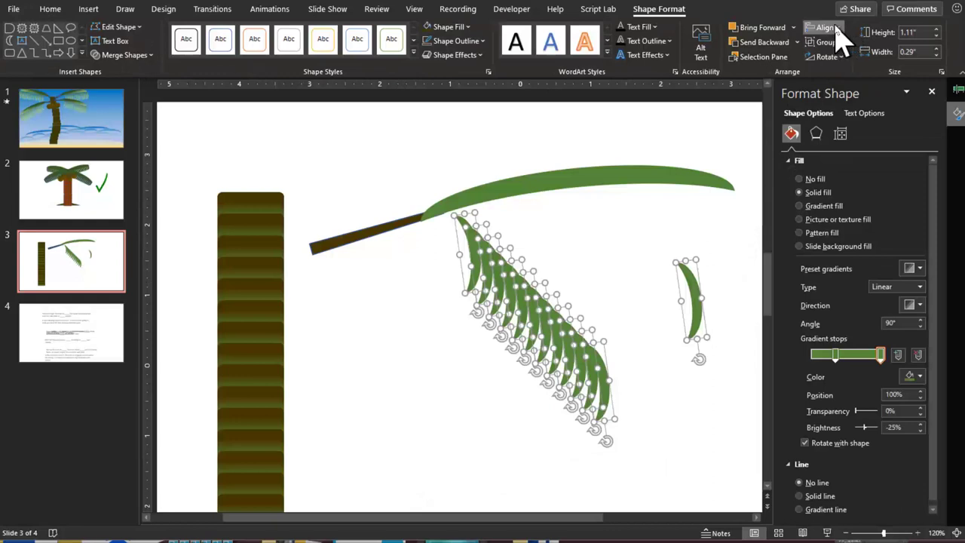
left_click(824, 28)
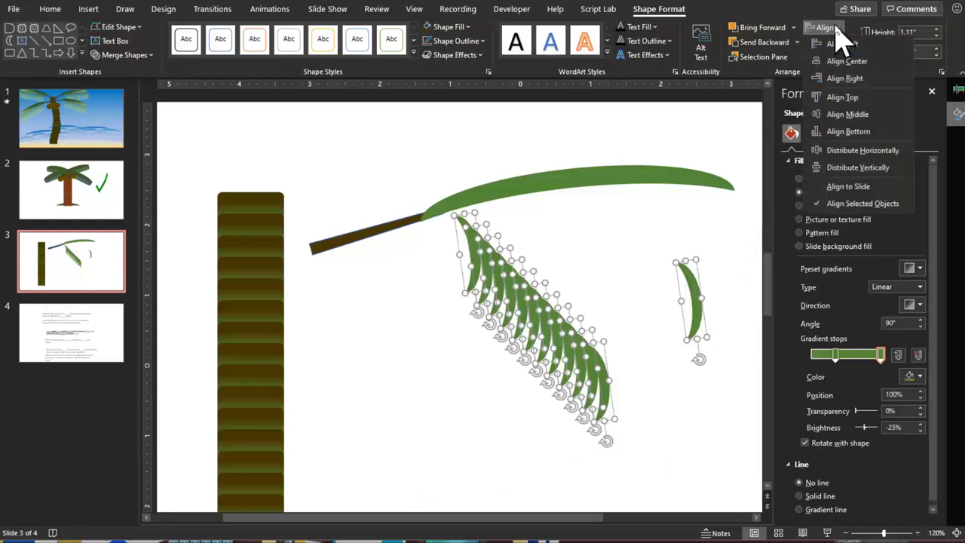
left_click(846, 132)
mouse_move(571, 387)
left_mouse_down()
mouse_move(559, 326)
mouse_move(577, 377)
mouse_move(571, 302)
mouse_move(581, 251)
left_mouse_up()
left_click(645, 356)
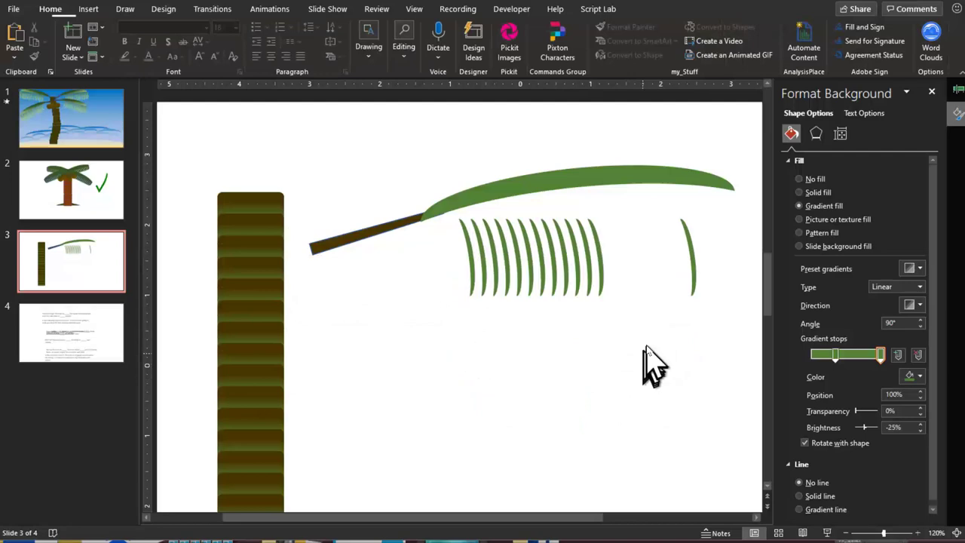
- Lengthen the lone right leaflet, copy it, and spread several row leaflets to the right
left_click(693, 273)
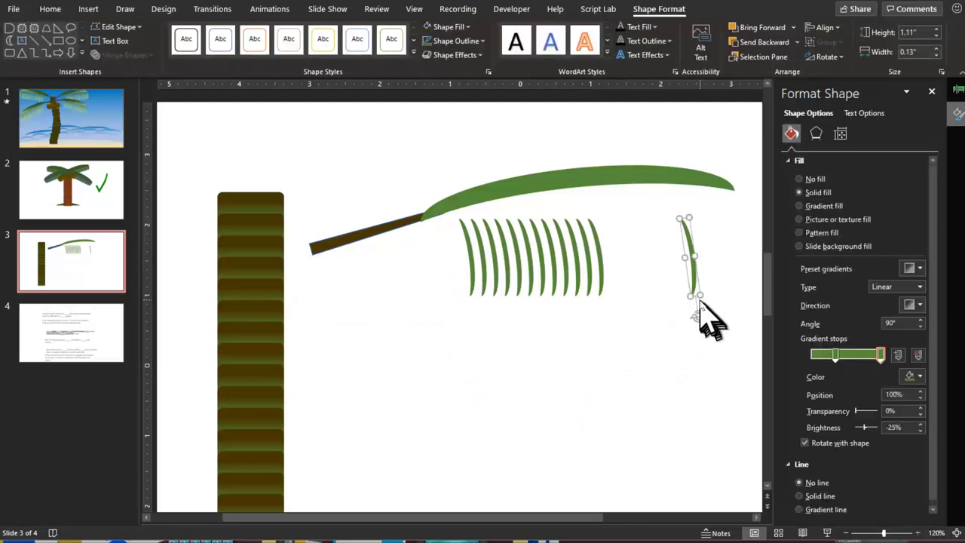
left_click_drag(699, 298, 709, 343)
left_click_drag(701, 332, 622, 333)
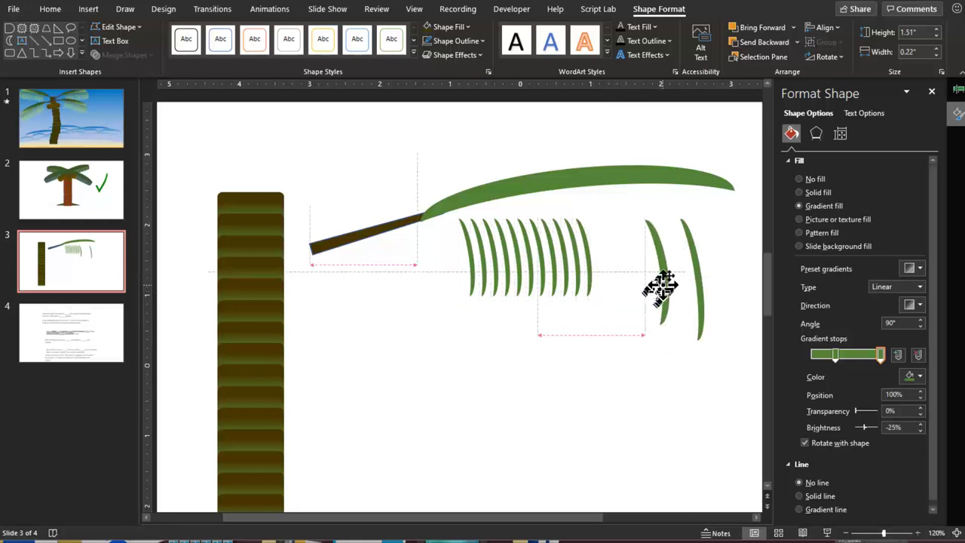
left_click_drag(617, 322, 670, 282)
left_click_drag(588, 261, 645, 275)
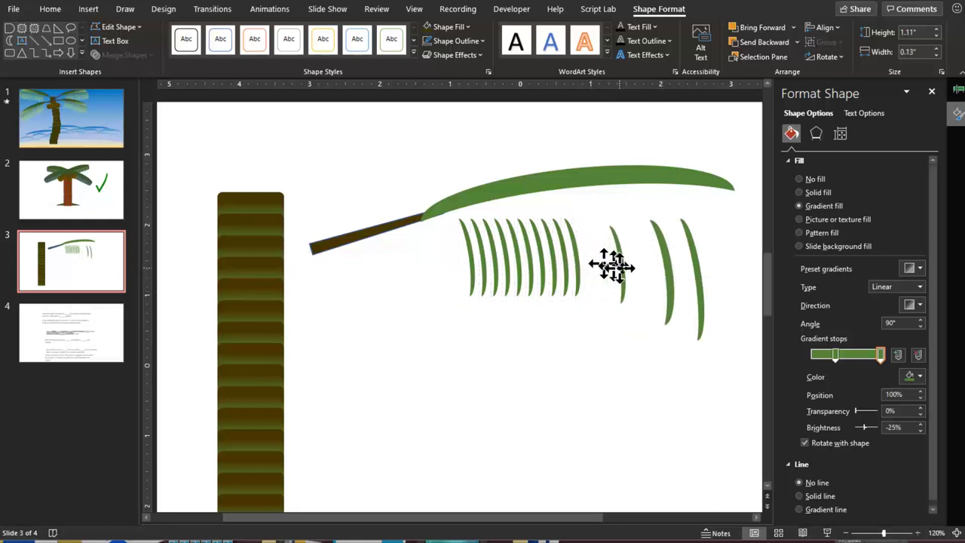
left_click_drag(642, 310, 640, 325)
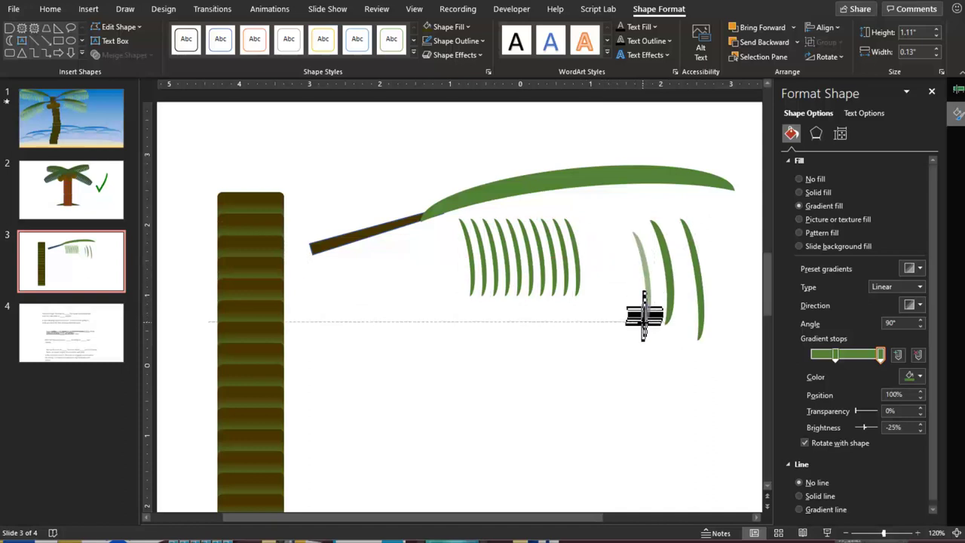
mouse_move(579, 272)
left_mouse_down()
mouse_move(623, 301)
mouse_move(623, 340)
left_mouse_up()
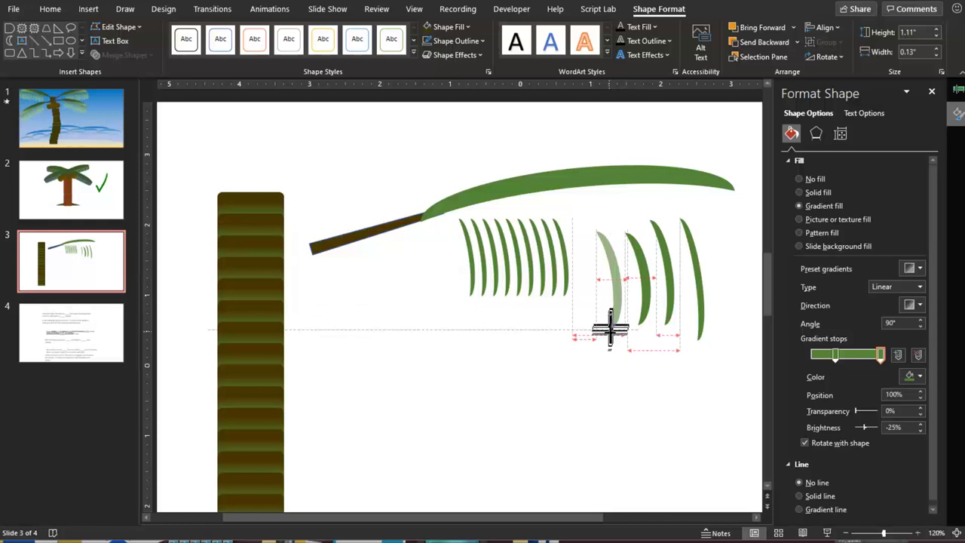
mouse_move(563, 268)
left_mouse_down()
mouse_move(587, 294)
mouse_move(599, 370)
left_mouse_up()
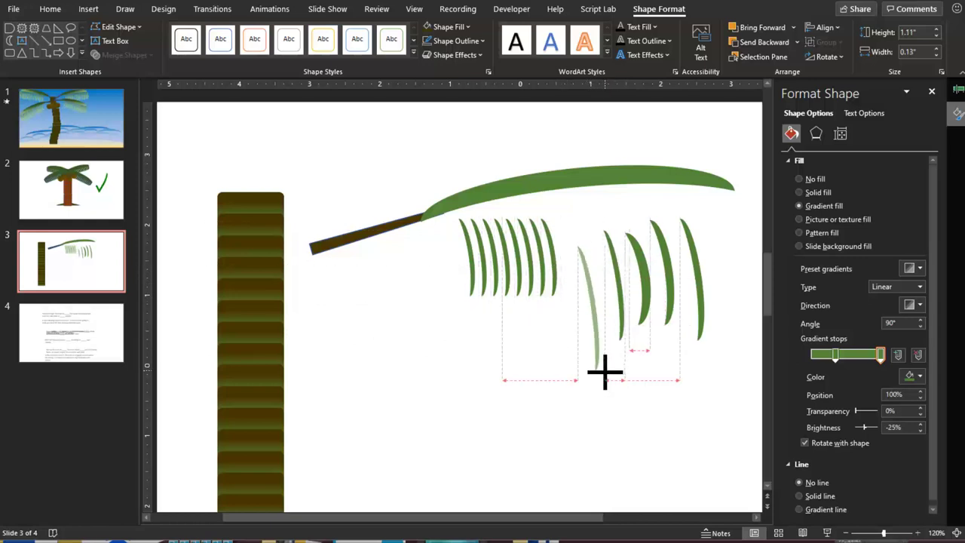
- Lengthen and reposition the left-cluster leaflets, undoing one unwanted resize
left_click(556, 276)
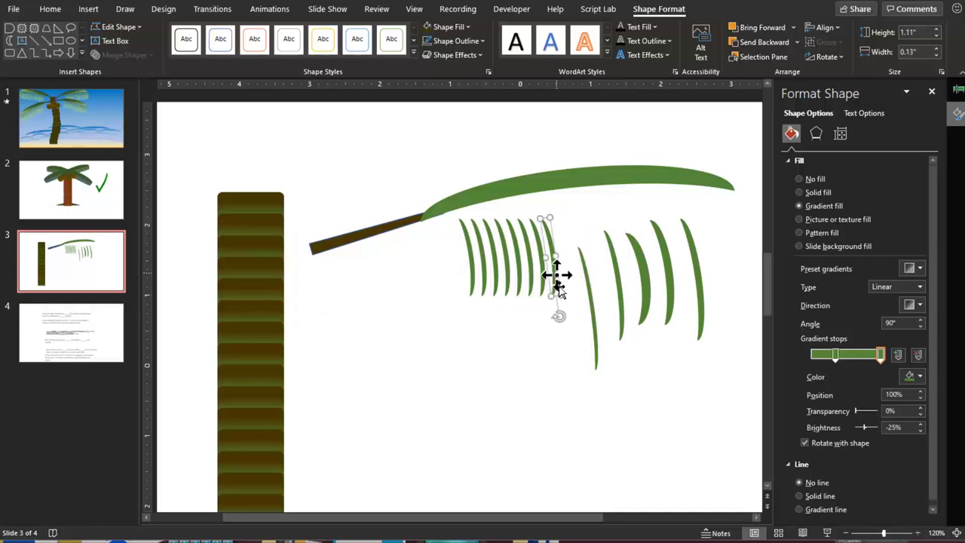
left_click_drag(560, 300, 566, 345)
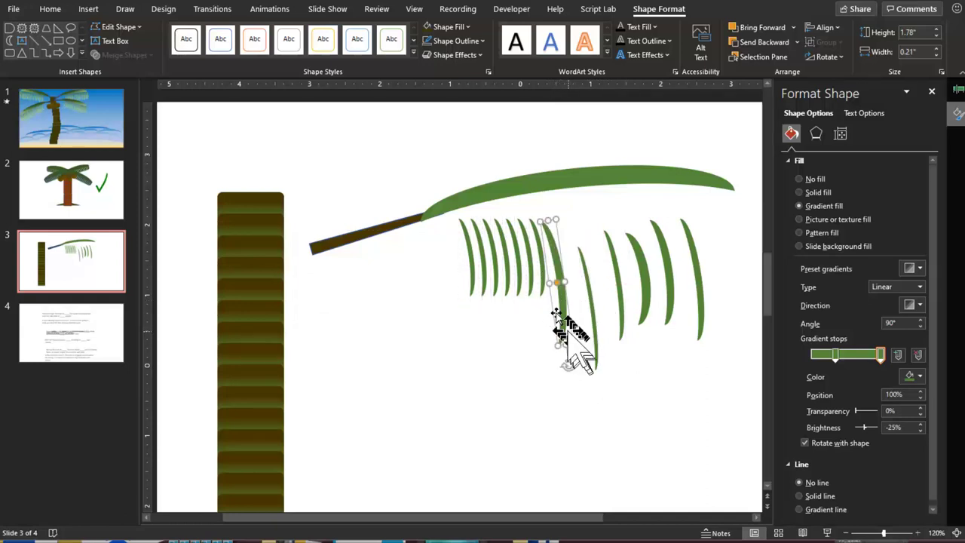
left_click(546, 282)
left_click_drag(540, 296, 535, 332)
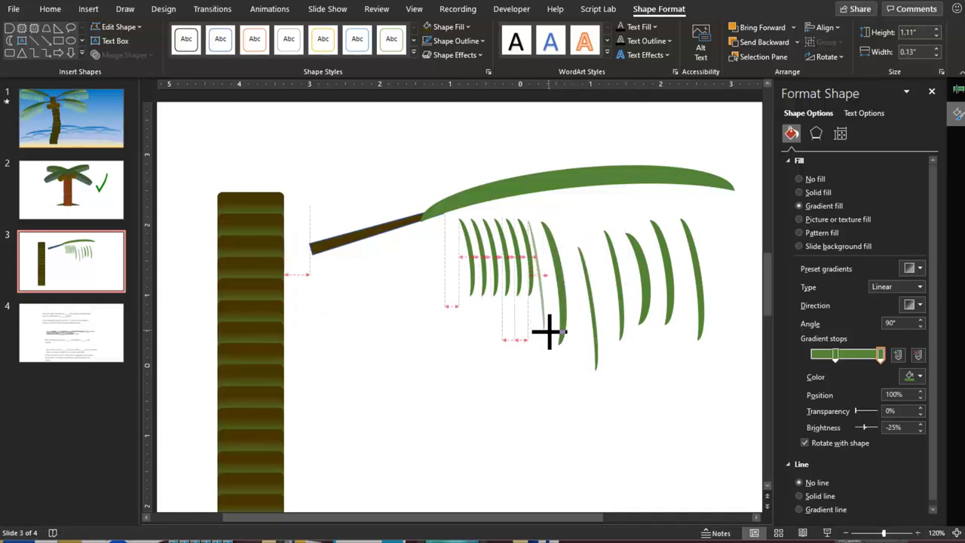
key("ctrl+z")
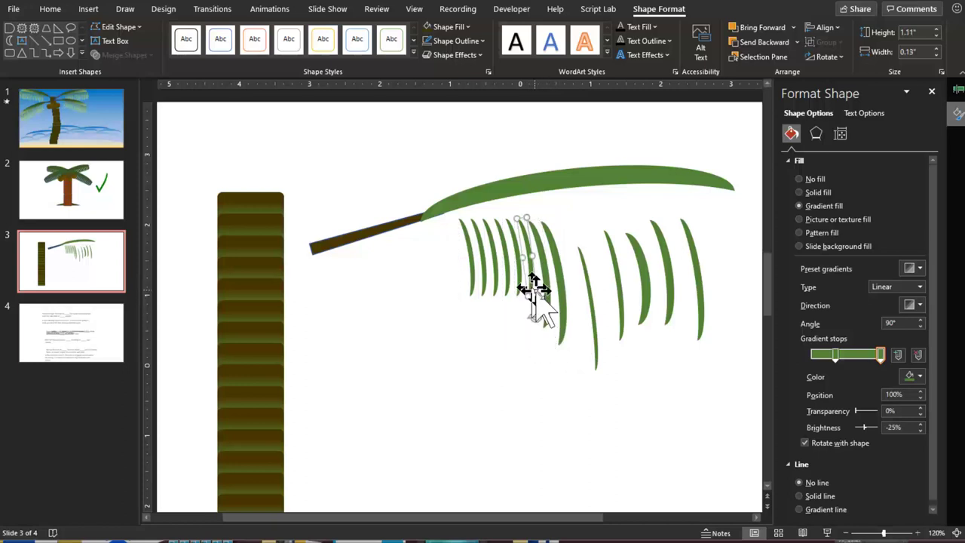
mouse_move(539, 299)
left_mouse_down()
mouse_move(541, 336)
mouse_move(534, 298)
mouse_move(530, 329)
left_mouse_up()
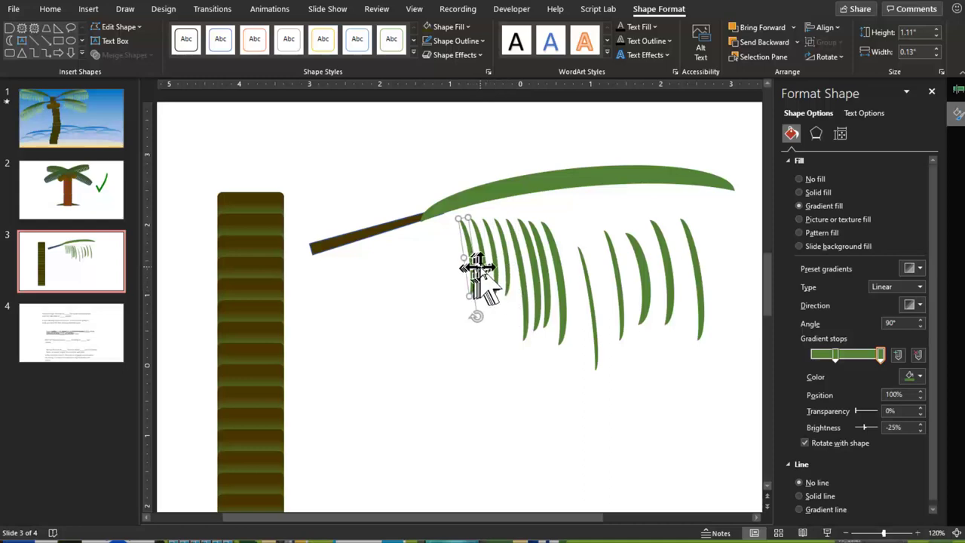
mouse_move(487, 297)
left_mouse_down()
mouse_move(496, 309)
mouse_move(460, 290)
left_mouse_up()
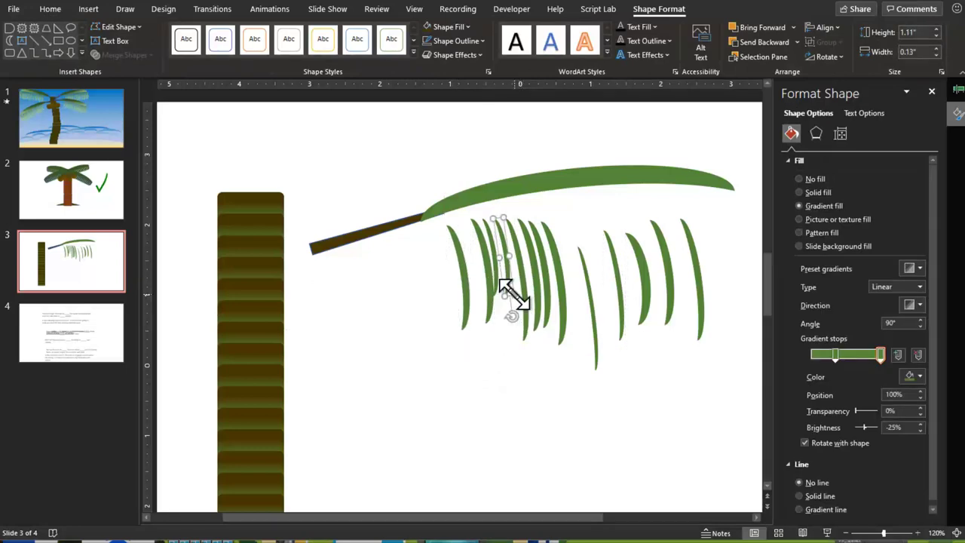
left_click_drag(520, 314, 519, 312)
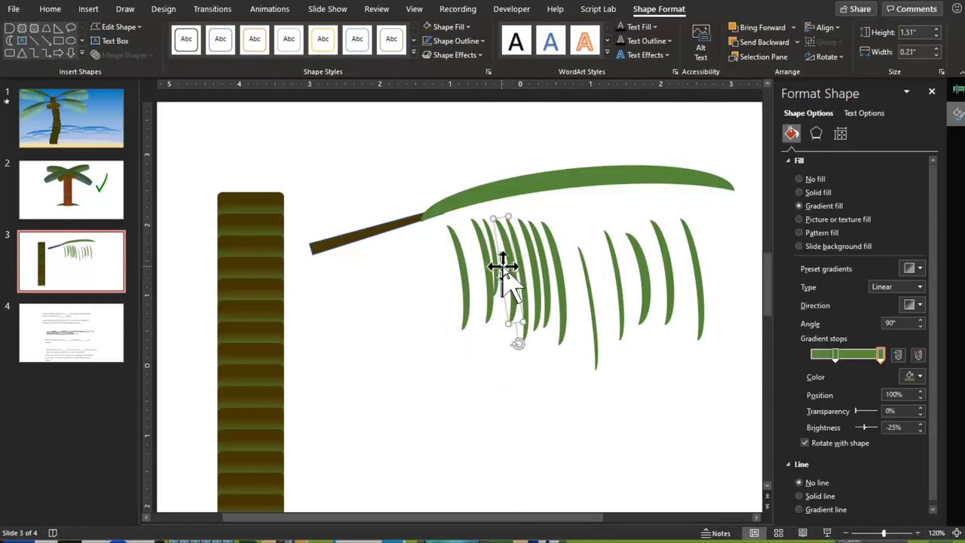
left_click(516, 321)
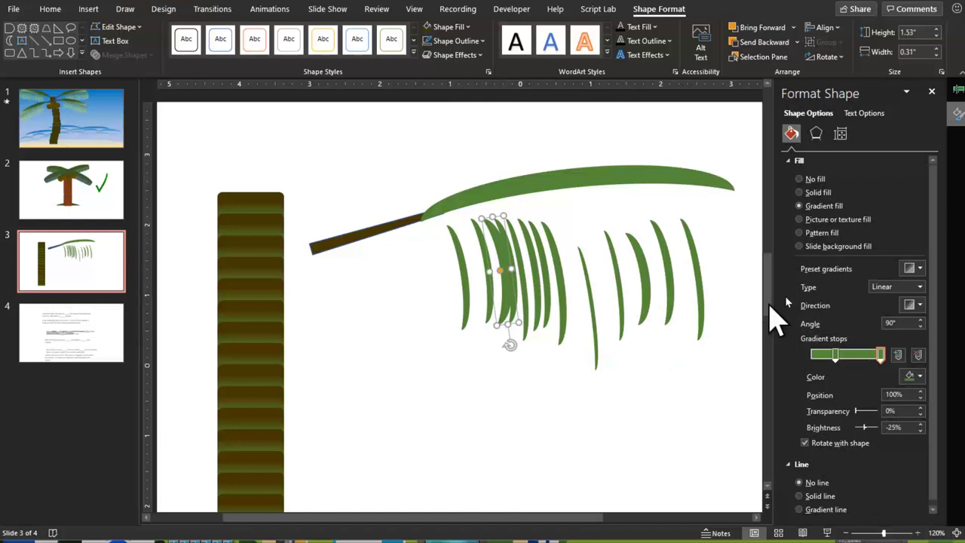
- Move leaflets up into a cluster under the frond tip, rotating them to hang vertically
mouse_move(694, 272)
left_mouse_down()
mouse_move(726, 228)
mouse_move(738, 233)
left_mouse_up()
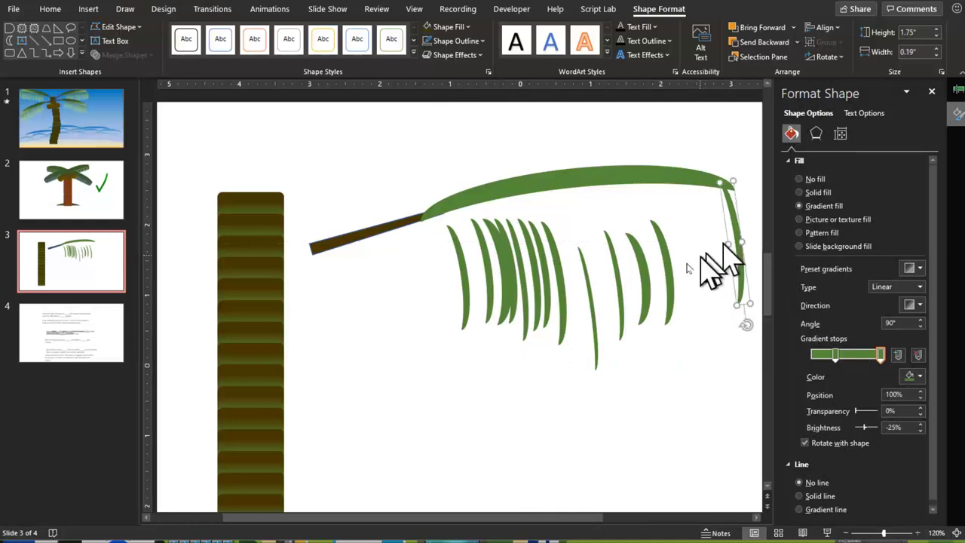
left_click_drag(662, 287, 715, 234)
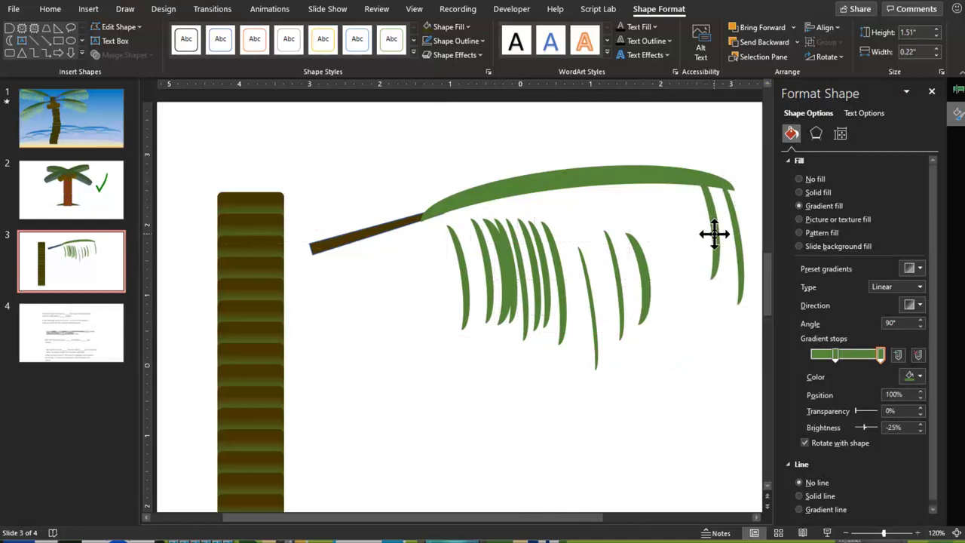
left_click_drag(647, 279, 709, 227)
left_click_drag(623, 295, 689, 237)
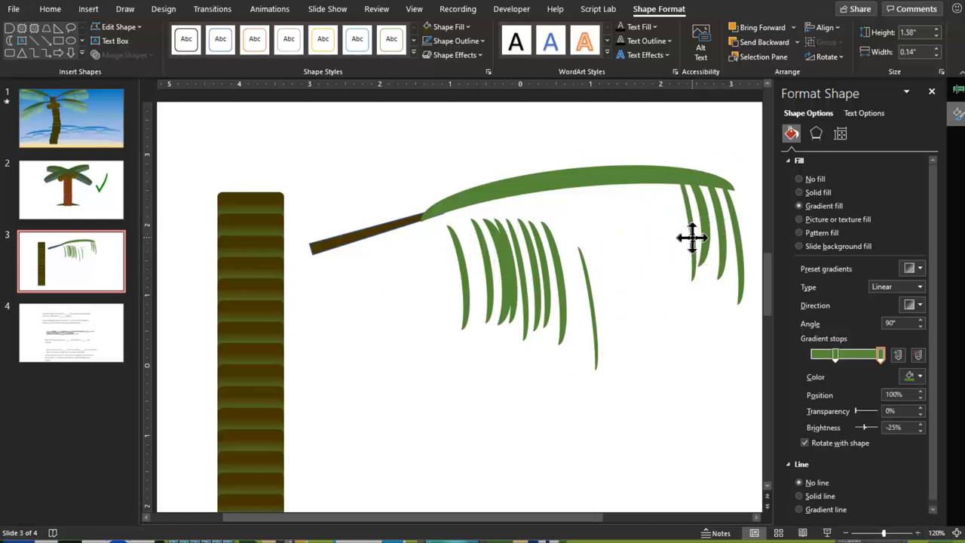
left_click_drag(590, 332, 683, 255)
left_click_drag(565, 302, 669, 255)
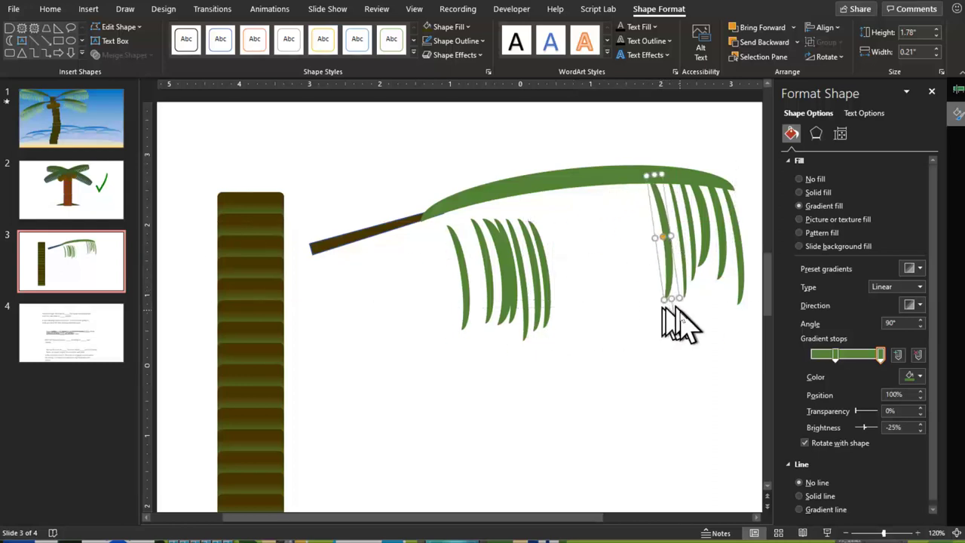
left_click_drag(676, 315, 669, 319)
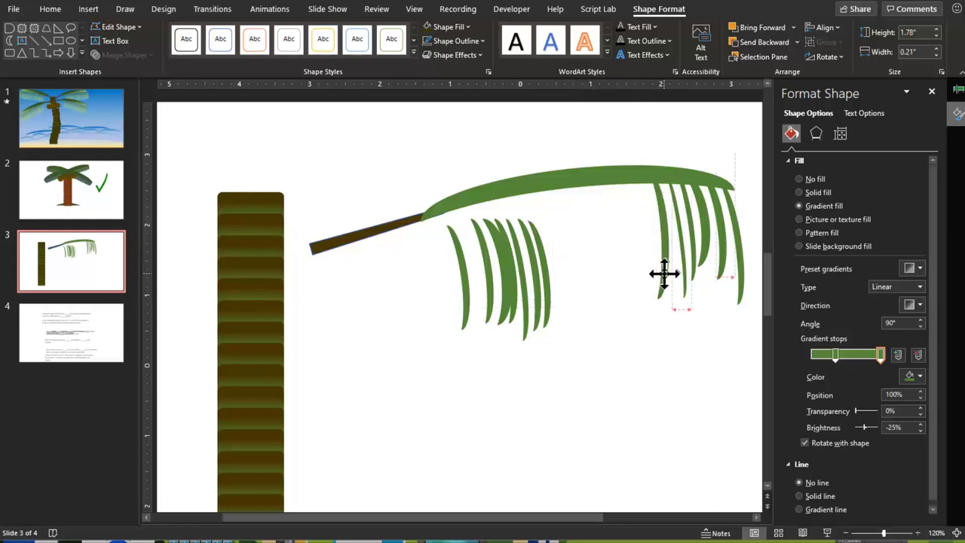
left_click_drag(546, 296, 647, 251)
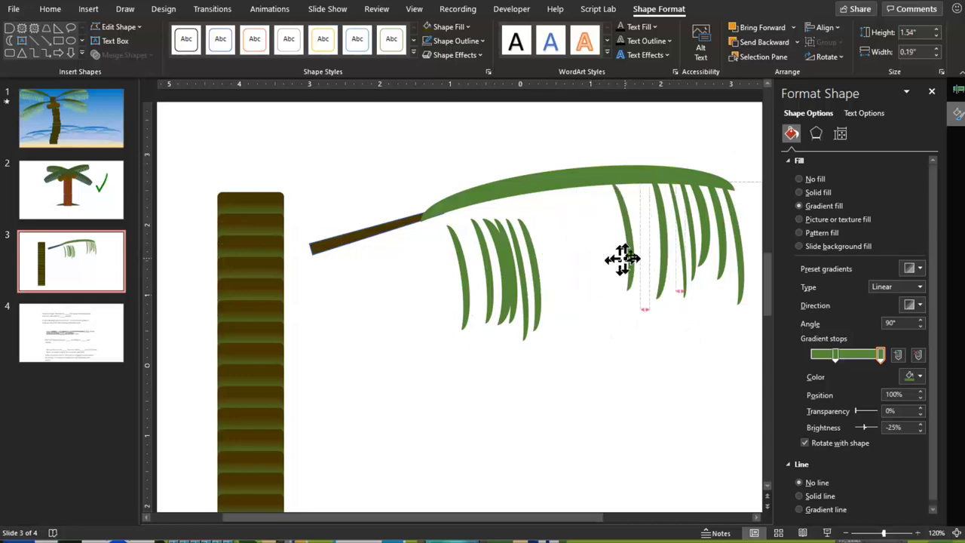
left_click_drag(670, 309, 646, 309)
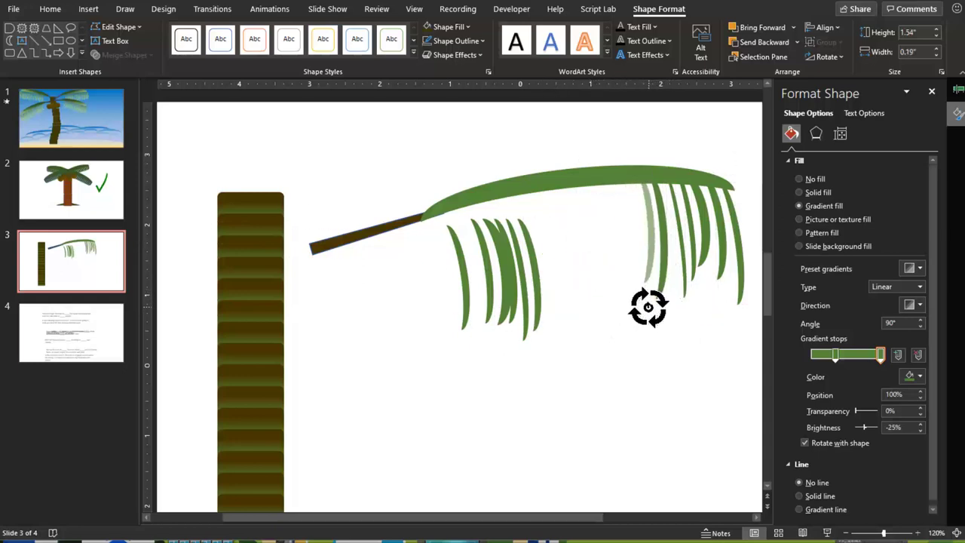
mouse_move(556, 317)
left_mouse_down()
mouse_move(541, 297)
mouse_move(641, 260)
left_mouse_up()
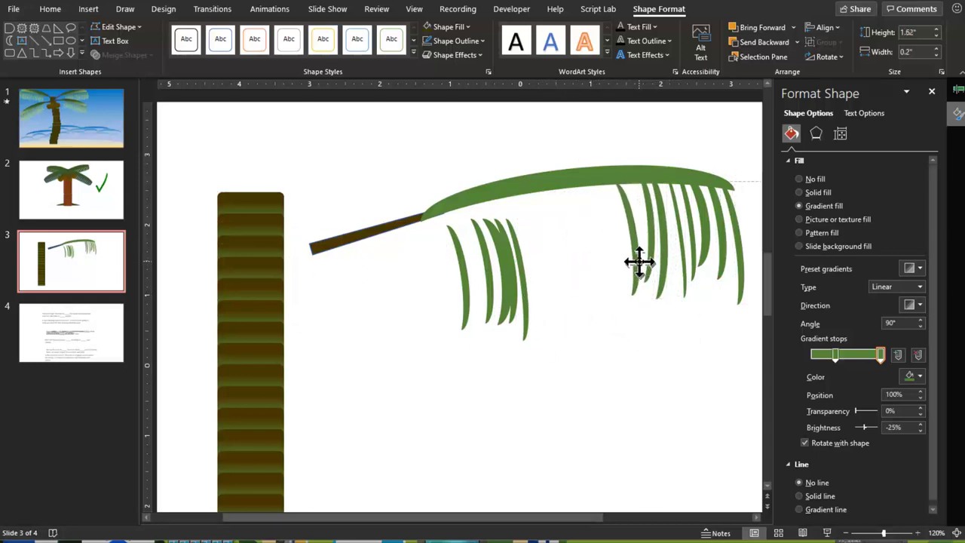
left_click_drag(640, 308, 629, 319)
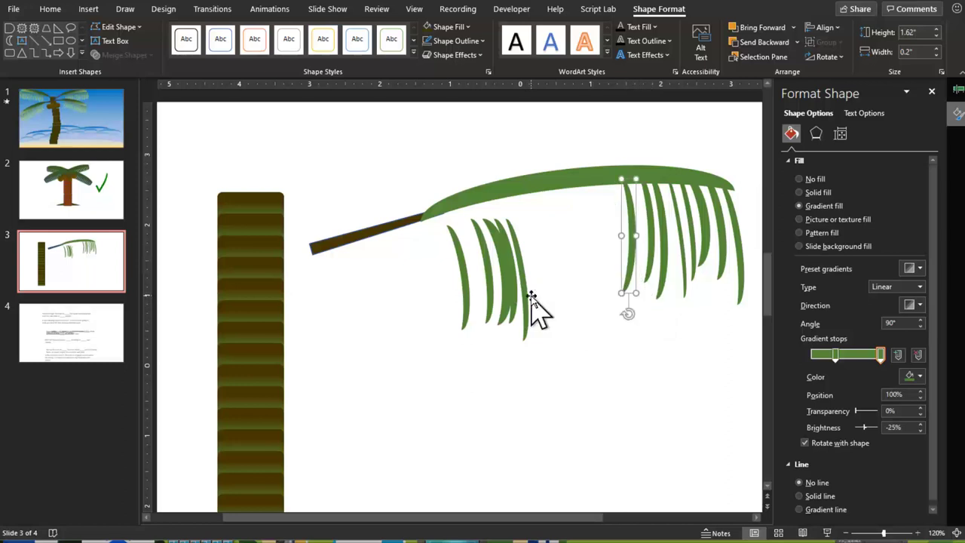
- Slide the remaining left leaflets into the cluster and rotate them upright
mouse_move(528, 295)
left_mouse_down()
mouse_move(616, 268)
mouse_move(613, 297)
mouse_move(582, 324)
mouse_move(571, 265)
mouse_move(510, 284)
left_mouse_up()
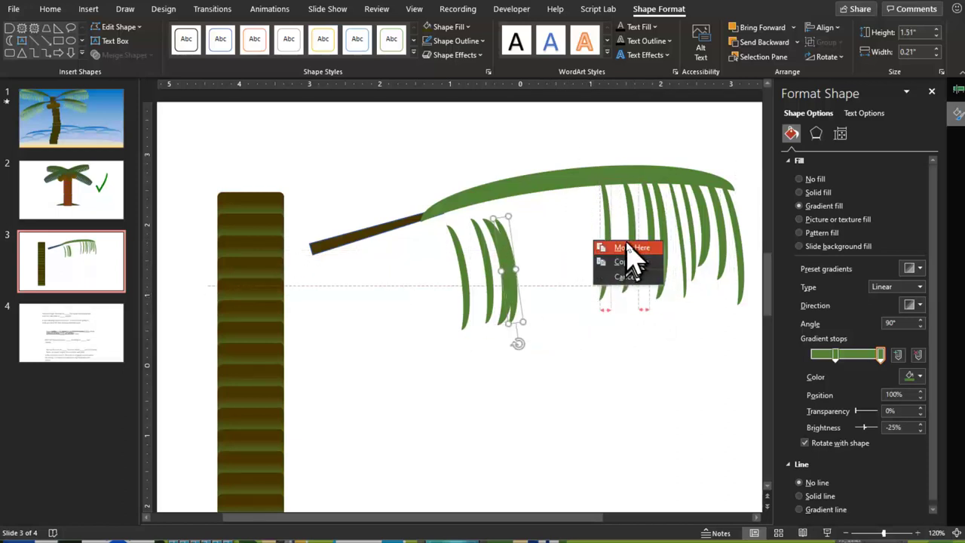
left_click(625, 277)
left_click_drag(505, 268, 561, 232)
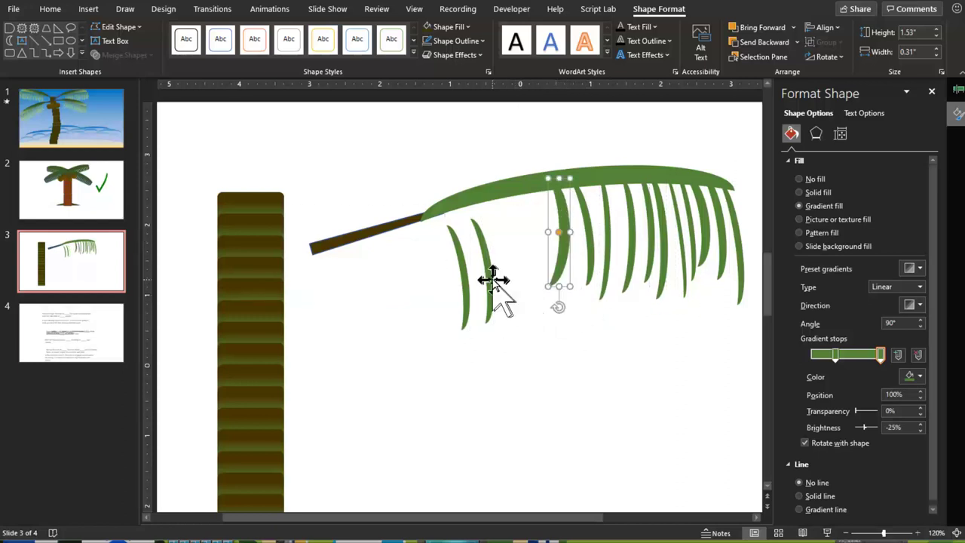
left_click_drag(491, 276, 550, 251)
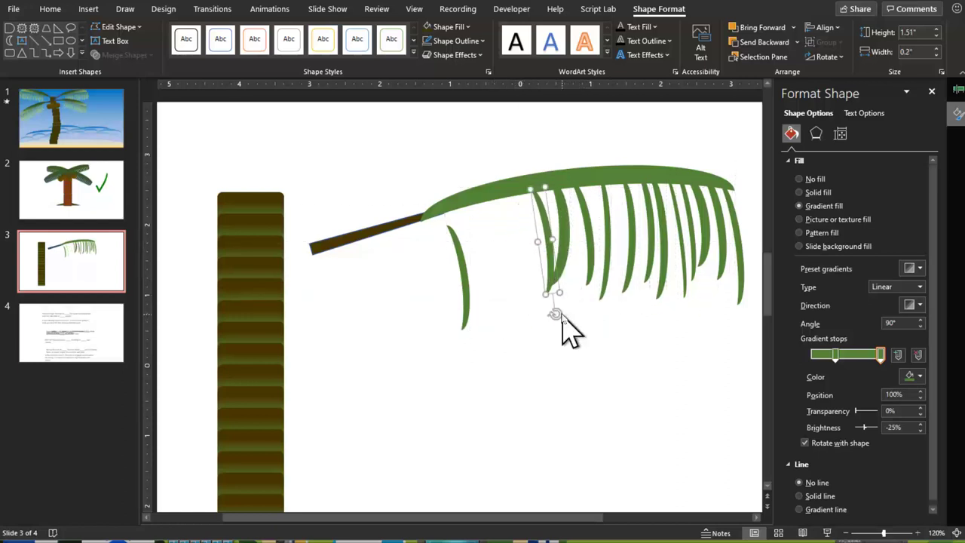
left_click_drag(555, 315, 548, 315)
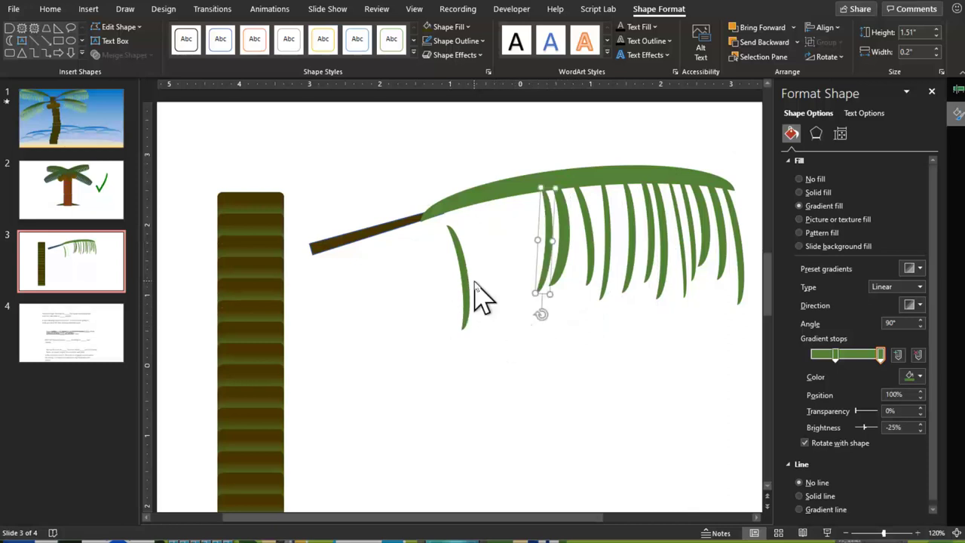
left_click_drag(466, 280, 535, 251)
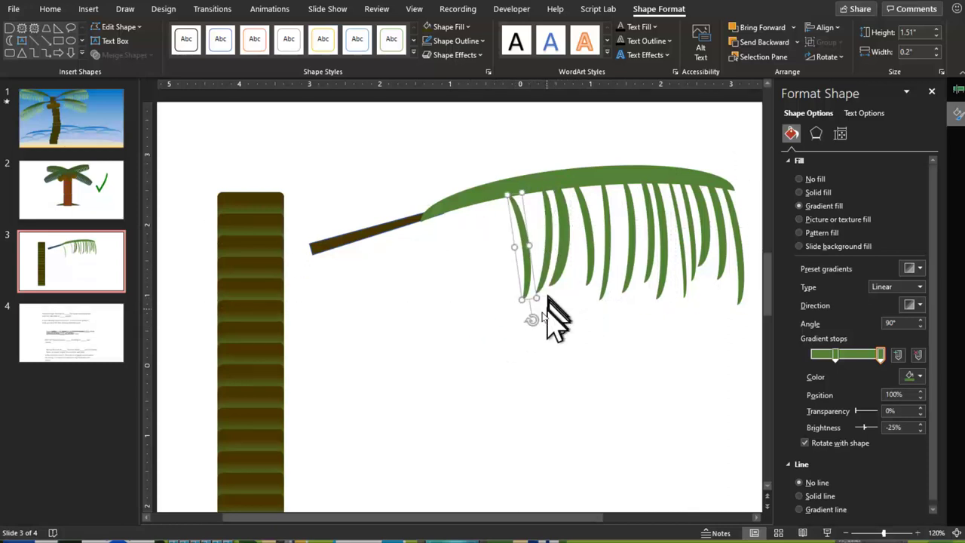
left_click_drag(532, 320, 522, 321)
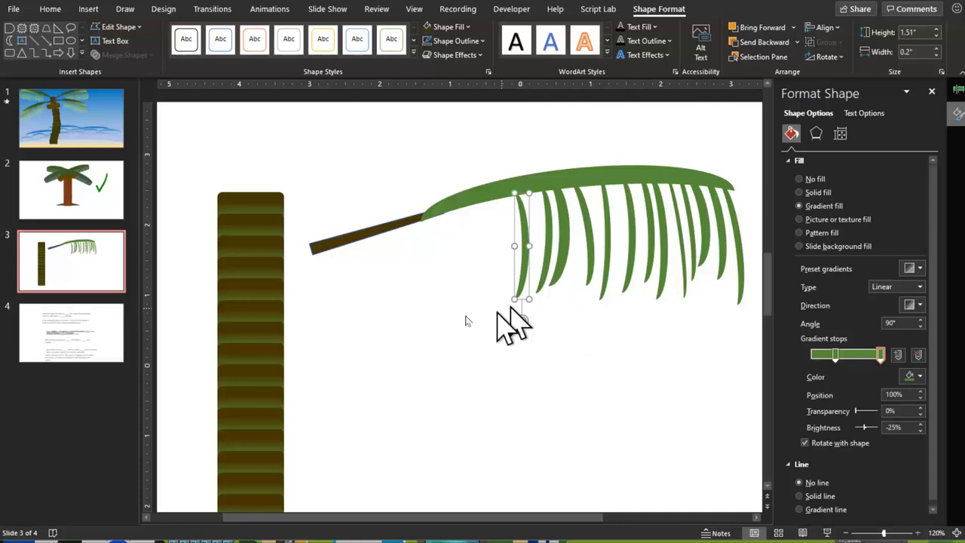
- Duplicate three leaflets further left and tuck the copies up under the frond
mouse_move(467, 338)
left_mouse_down()
mouse_move(577, 258)
mouse_move(595, 167)
mouse_move(601, 190)
left_mouse_up()
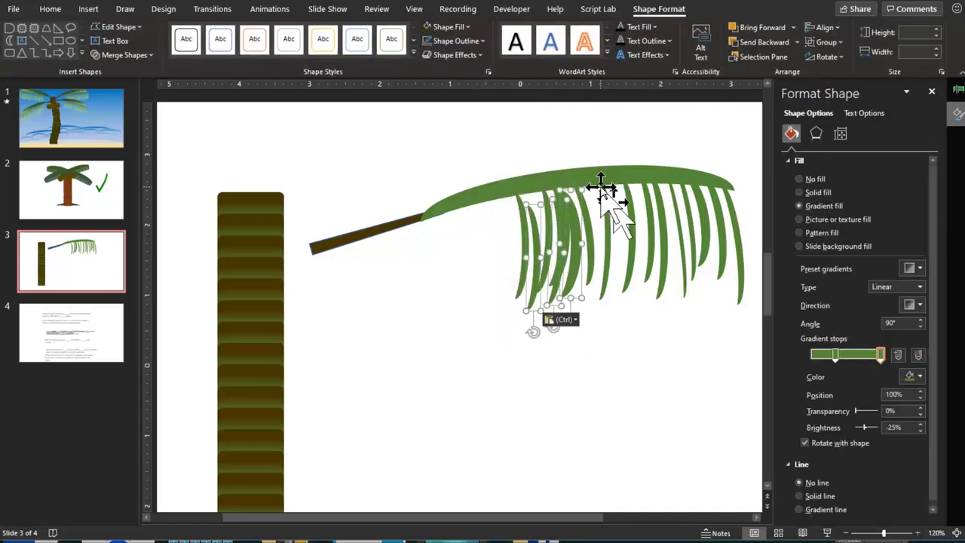
mouse_move(571, 280)
left_mouse_down()
mouse_move(500, 287)
mouse_move(495, 311)
left_mouse_up()
left_click(534, 379)
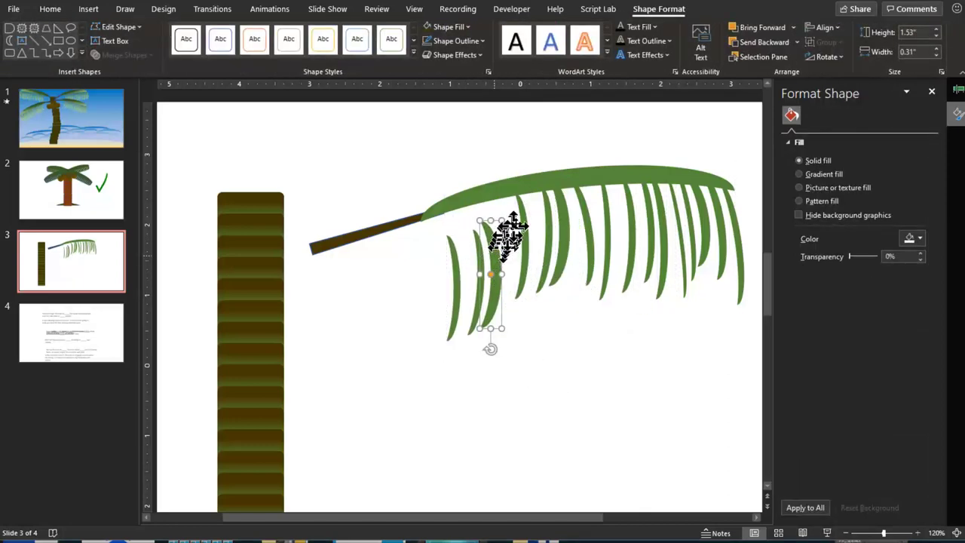
left_click_drag(493, 256, 515, 223)
left_click_drag(481, 276, 490, 236)
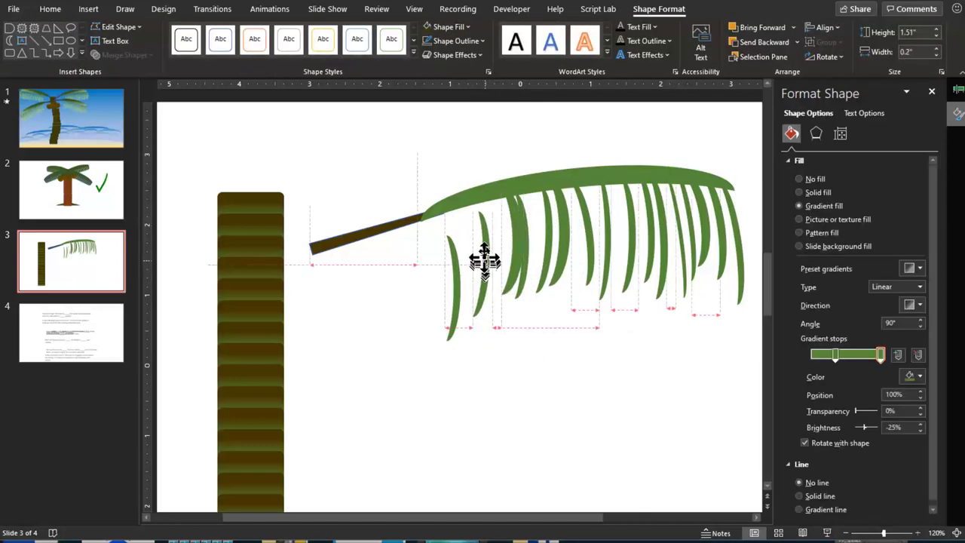
left_click_drag(452, 277, 470, 246)
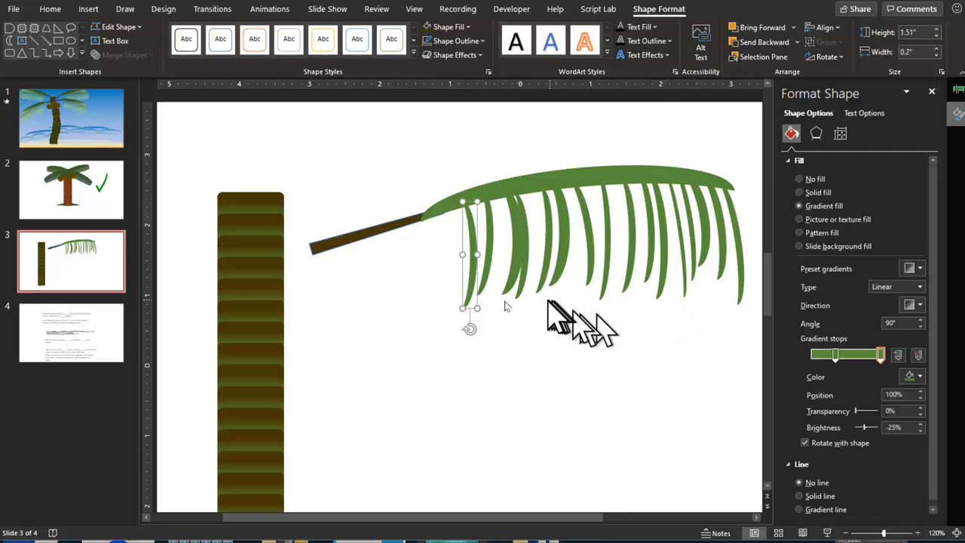
left_click(298, 109)
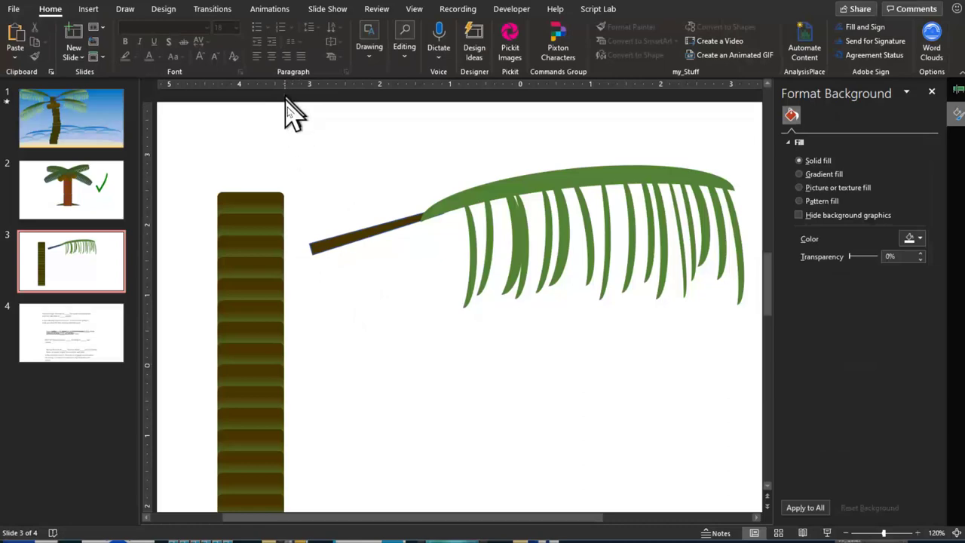
- Group the frond's stem and leaflets, leaving an offset duplicate of the group
left_click_drag(285, 102, 742, 381)
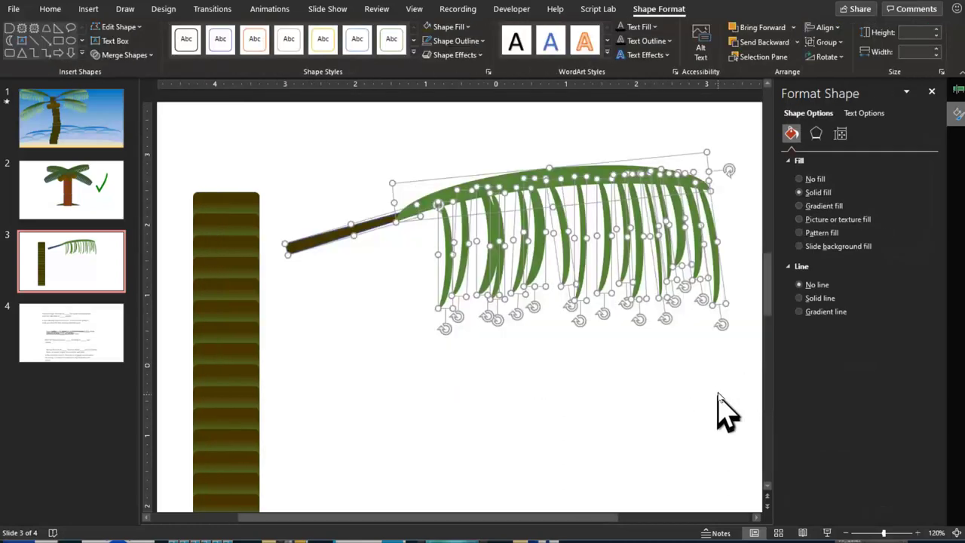
right_click(558, 211)
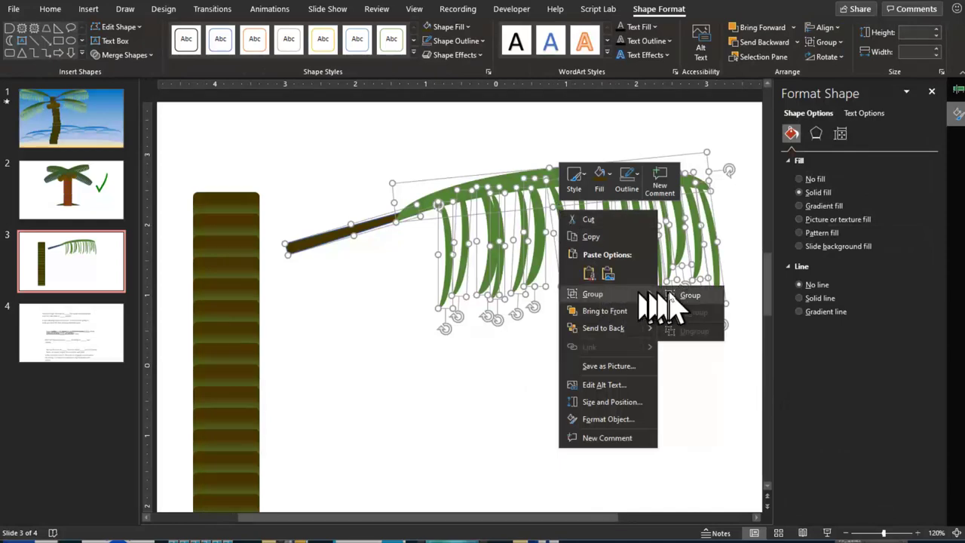
left_click(671, 296)
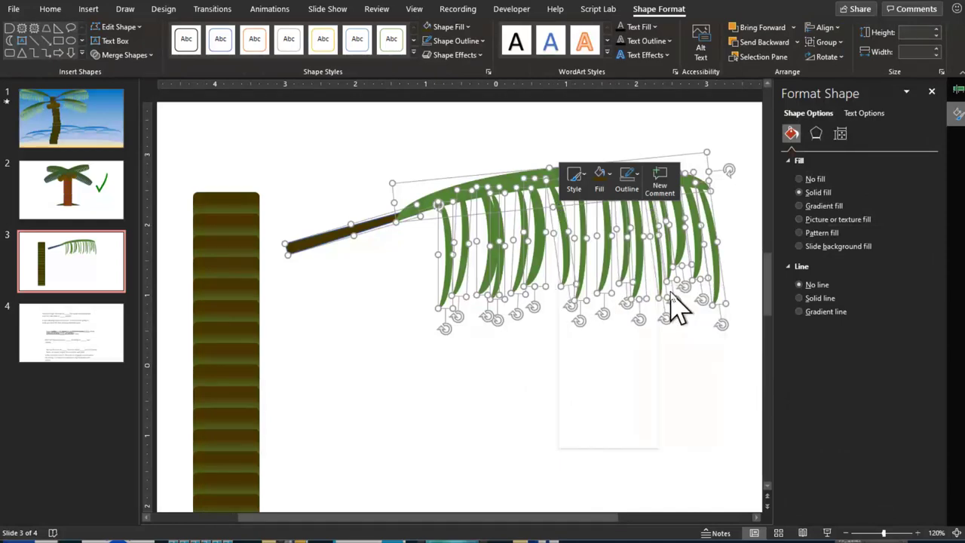
left_click(850, 533)
left_click(850, 533)
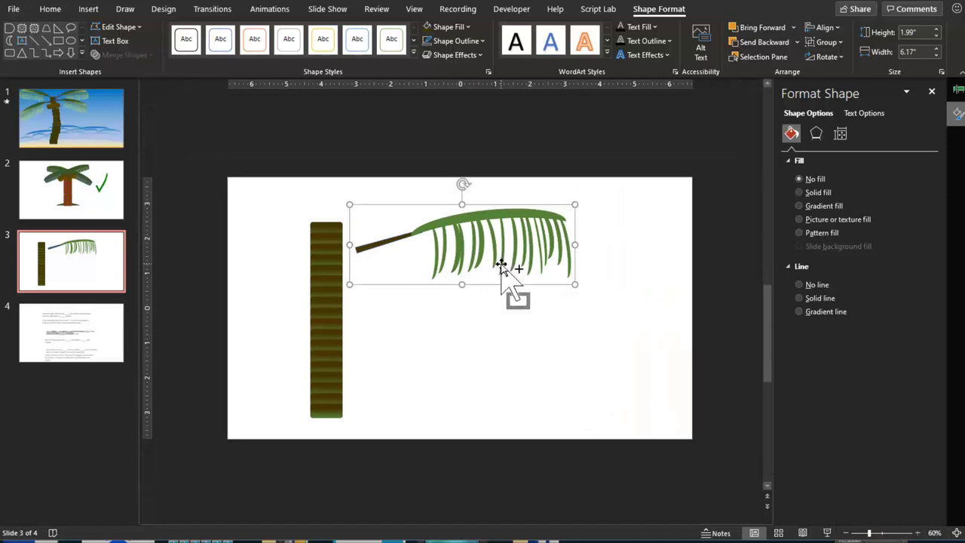
left_click_drag(502, 266, 500, 260)
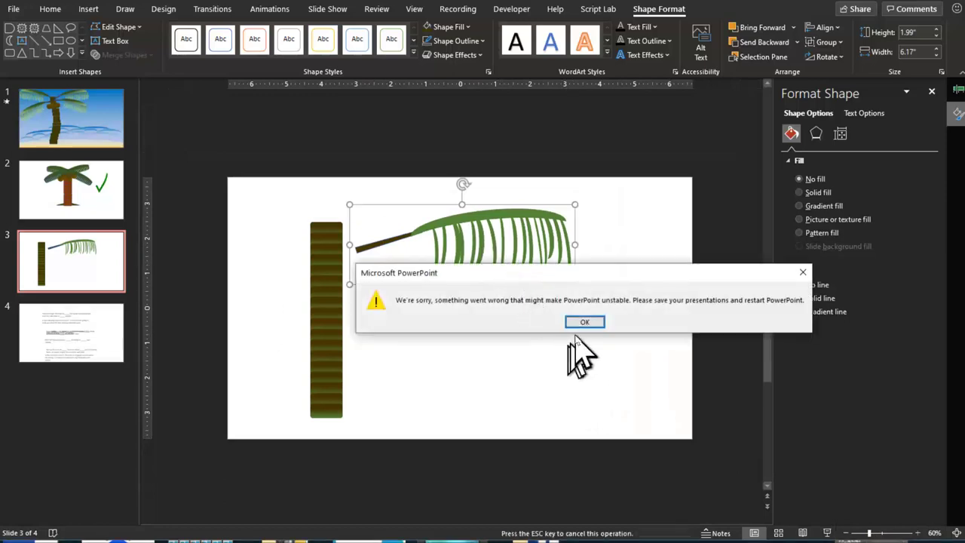
left_click(585, 324)
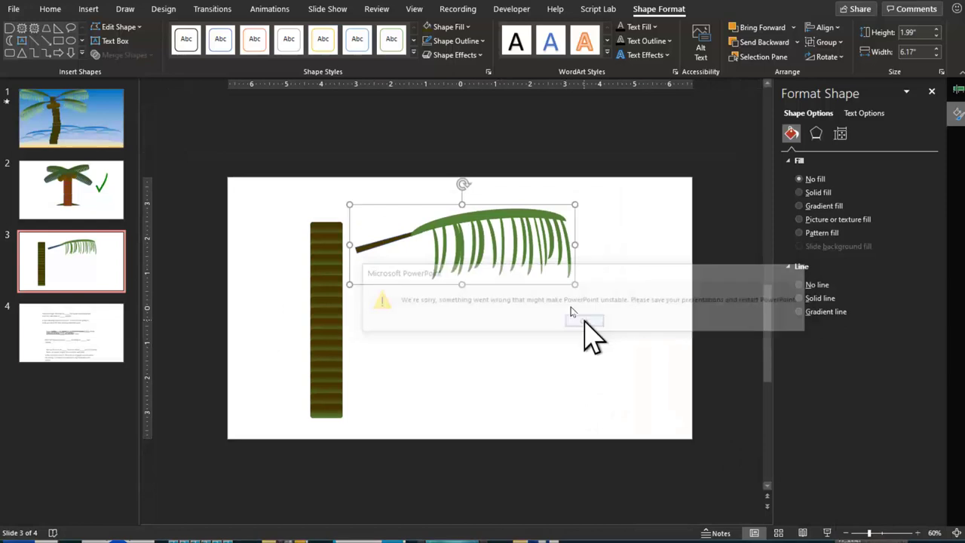
left_click(514, 245)
mouse_move(515, 238)
left_mouse_down()
mouse_move(519, 251)
mouse_move(448, 308)
left_mouse_up()
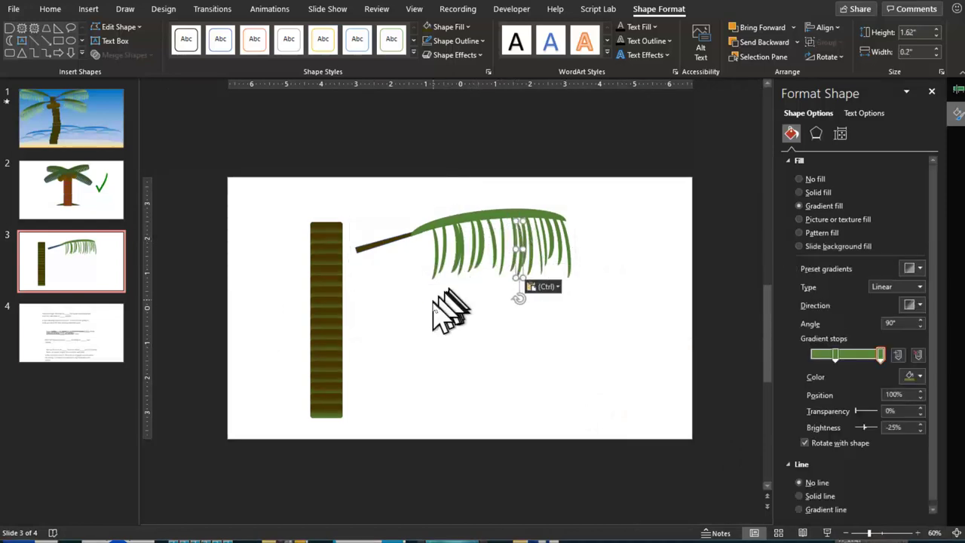
key("Escape")
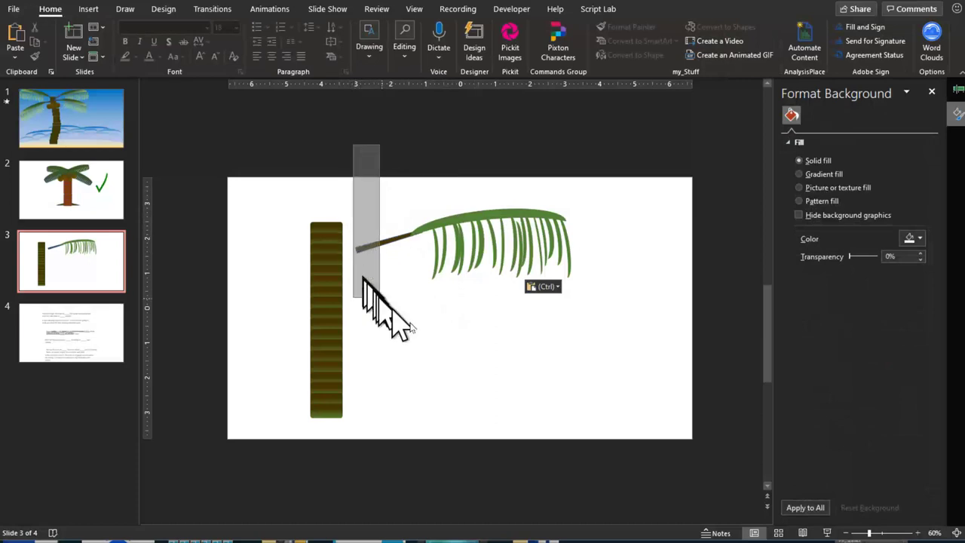
- Reselect the whole palm frond and regroup its parts into one object
left_click_drag(352, 146, 620, 389)
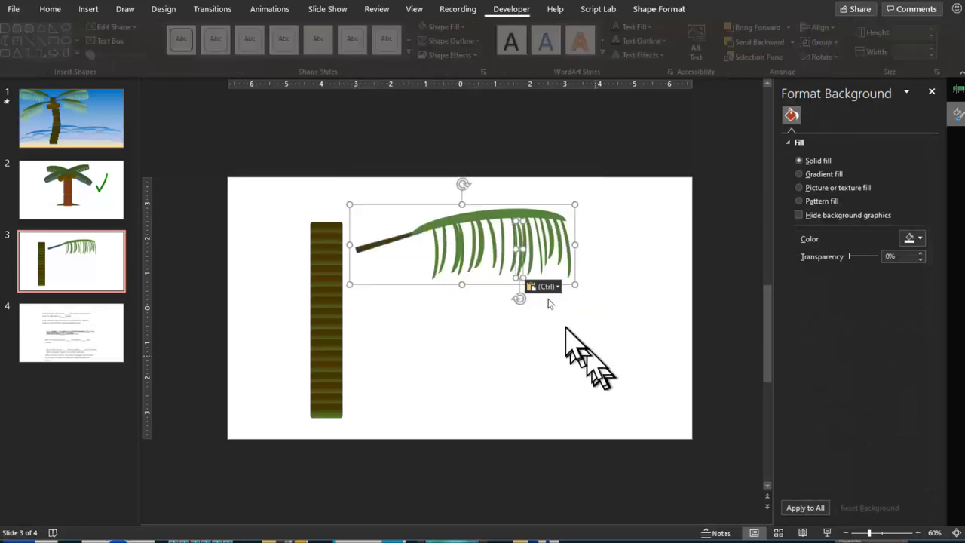
right_click(494, 227)
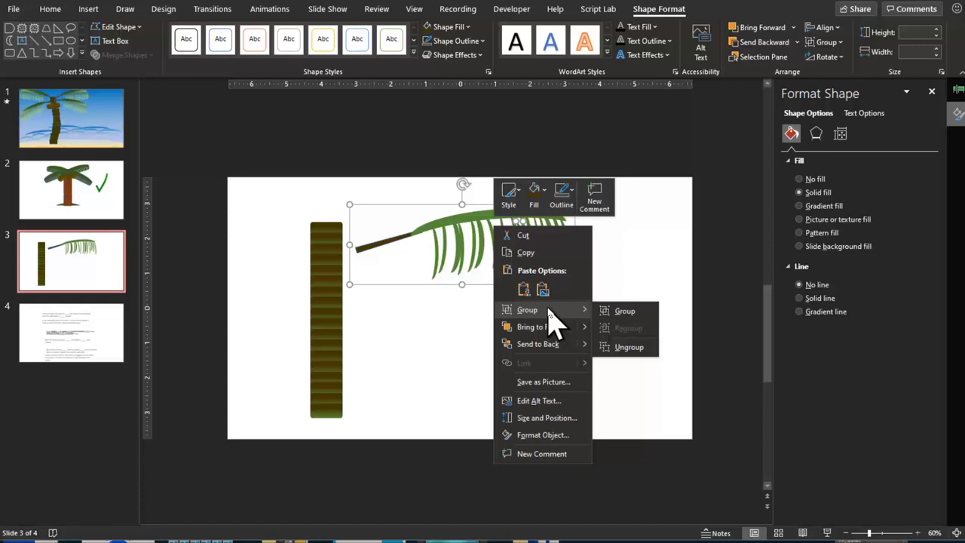
left_click(637, 312)
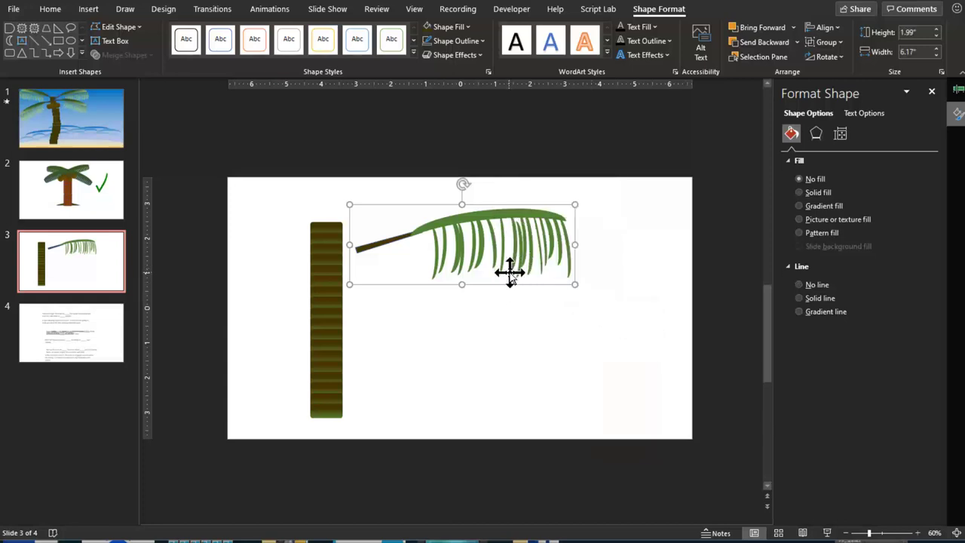
right_click(509, 275)
key("Escape")
- Paste a copy of the frond below the original, angled to droop downward
right_click(531, 298)
left_click(560, 326)
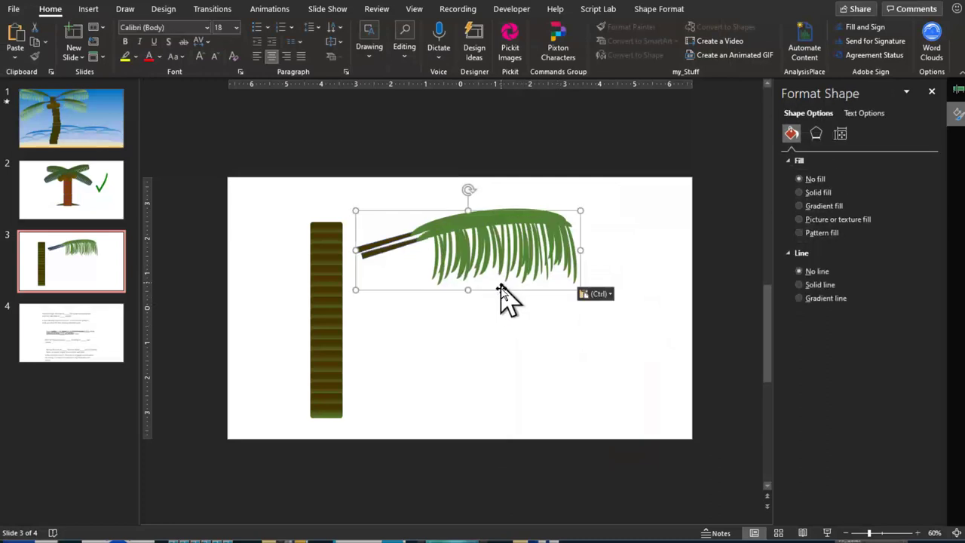
left_click_drag(502, 288, 499, 321)
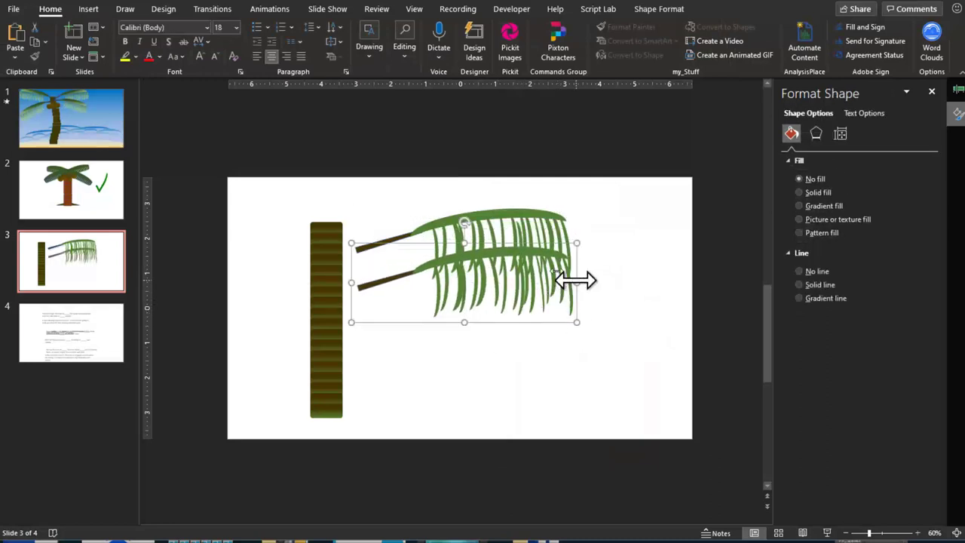
left_click_drag(468, 226, 475, 254)
- Attach both frond stems to the trunk top and send the fronds behind the trunk
left_click(510, 216)
left_click_drag(528, 219, 510, 195)
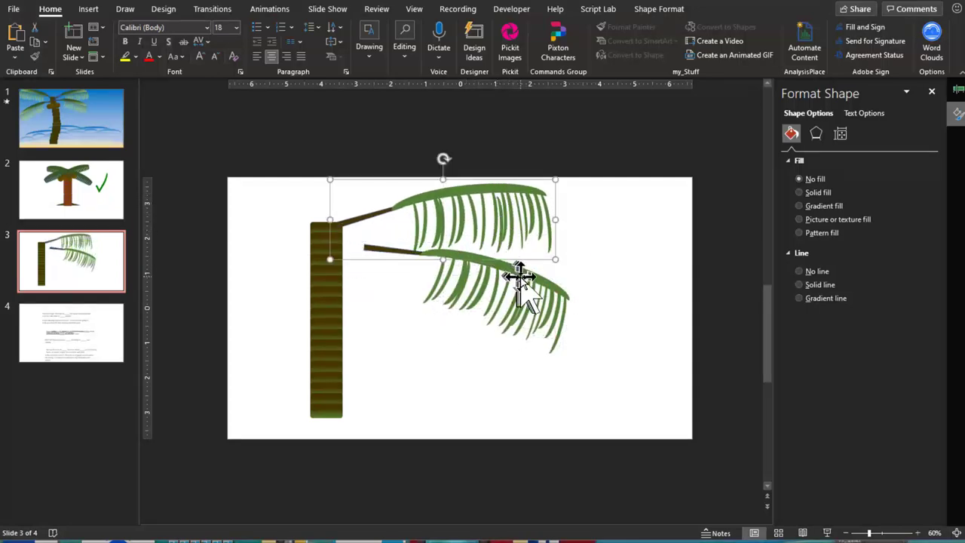
left_click_drag(517, 276, 490, 273)
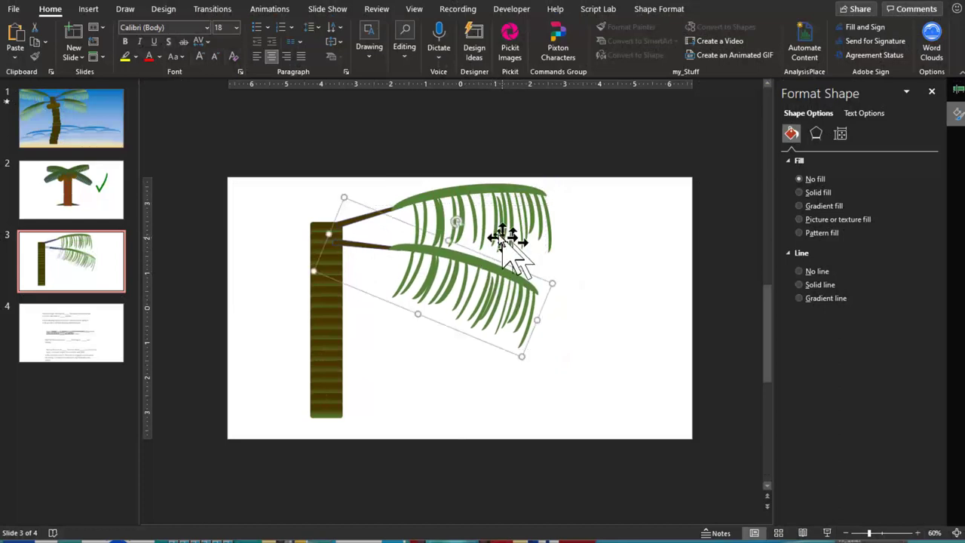
left_click(534, 216, "ctrl")
right_click(532, 210)
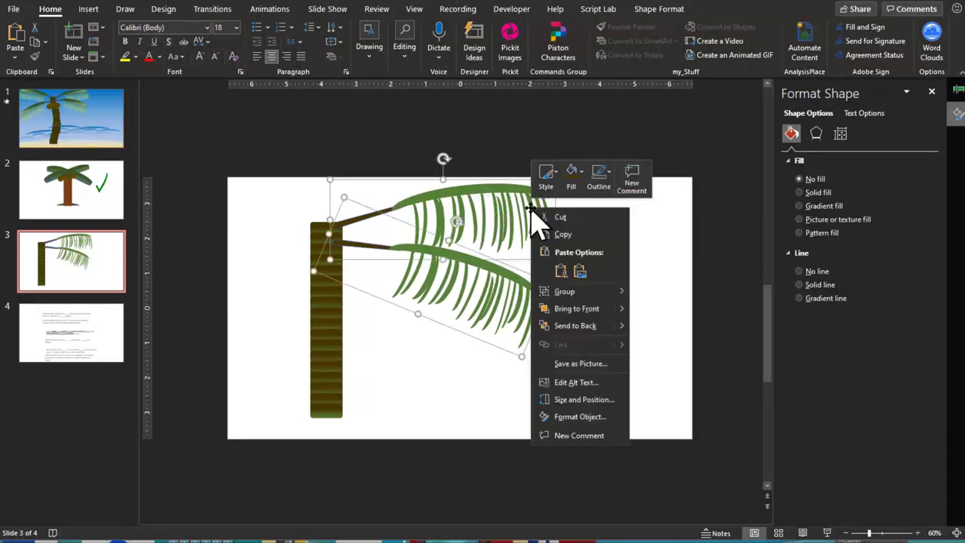
left_click(581, 327)
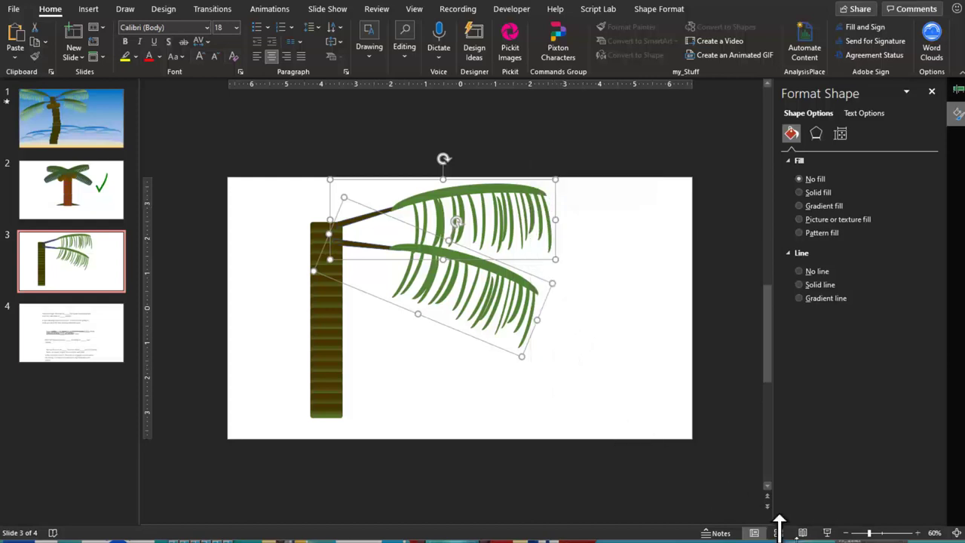
left_click(847, 533)
left_click(847, 533)
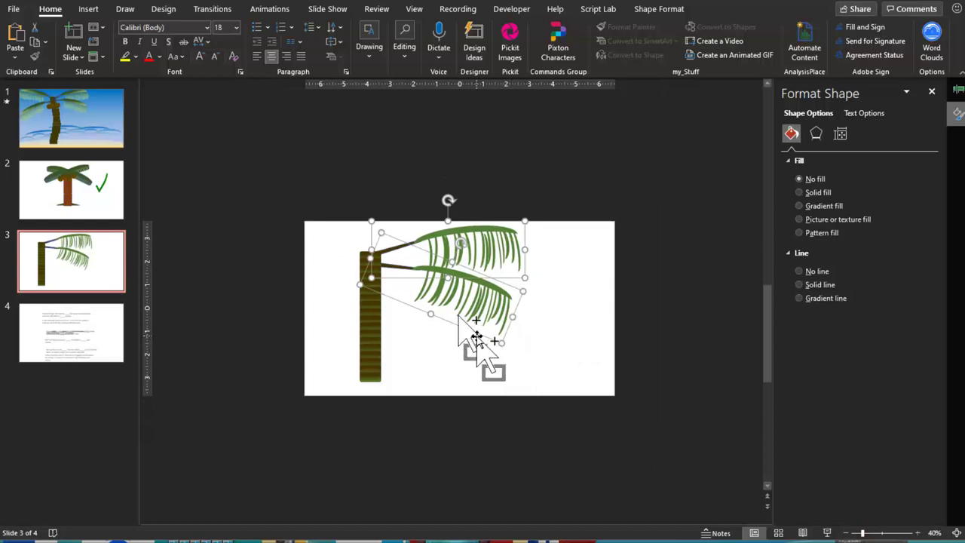
- Duplicate both fronds and rotate the copies into place on the trunk's left side
mouse_move(477, 337)
left_mouse_down()
mouse_move(550, 360)
mouse_move(270, 334)
left_mouse_up()
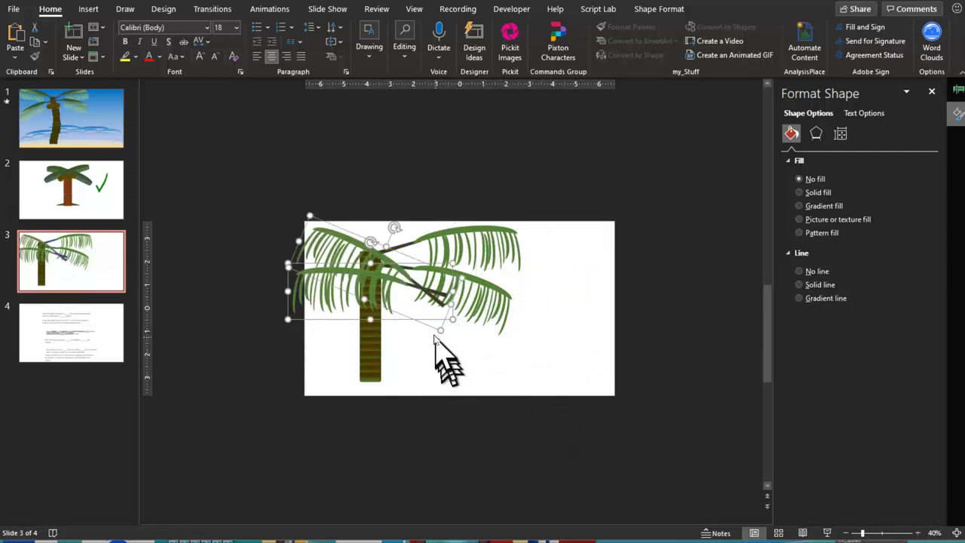
left_click_drag(428, 323, 357, 286)
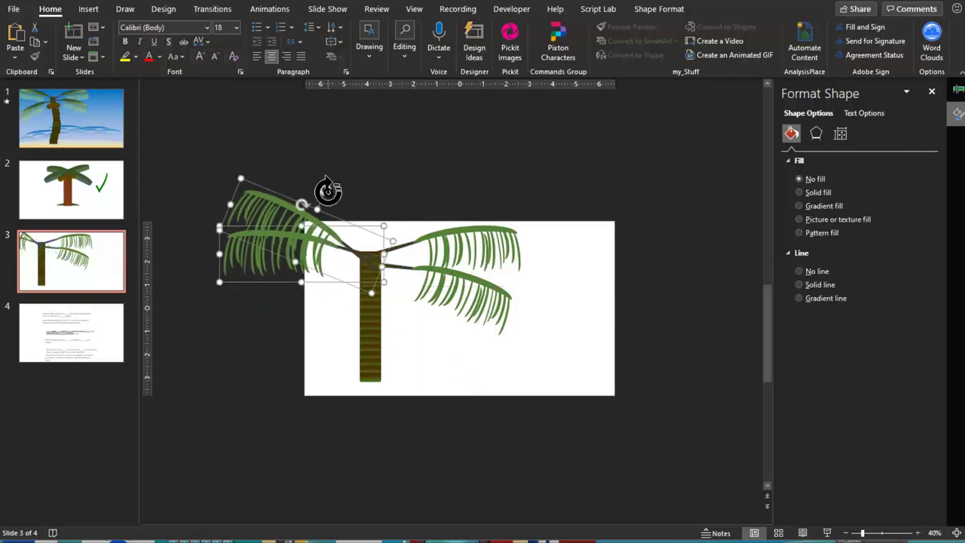
left_click_drag(327, 189, 307, 193)
left_click_drag(322, 226, 323, 257)
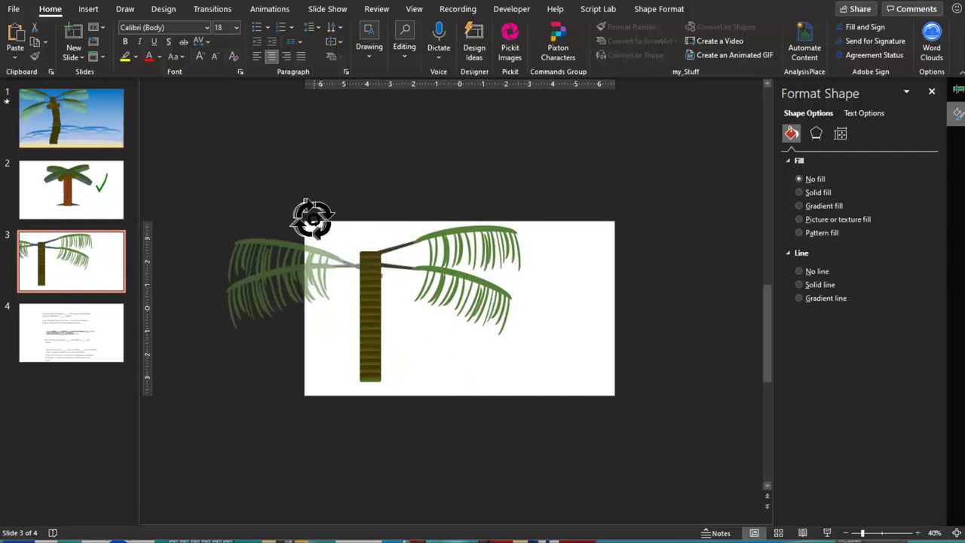
left_click_drag(306, 219, 318, 217)
left_click_drag(315, 263, 316, 255)
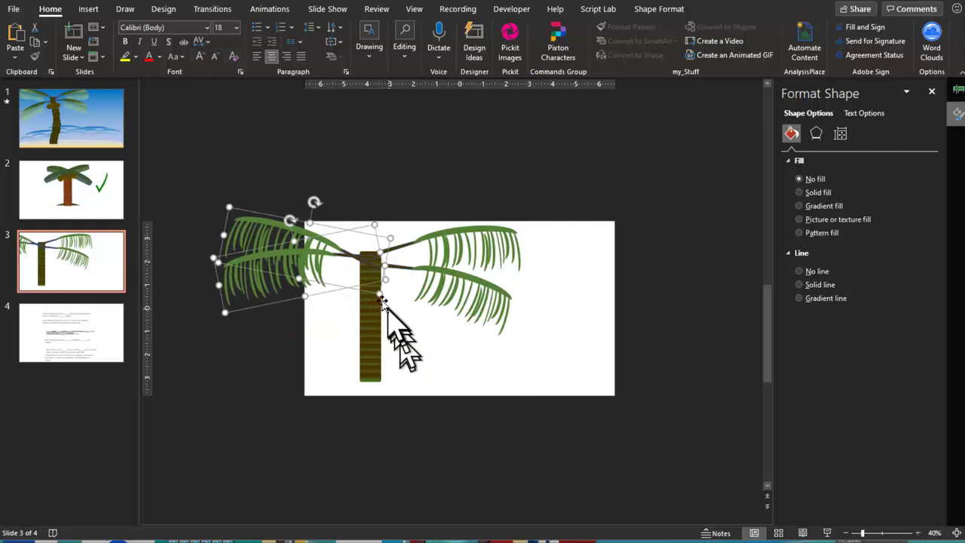
- Send the left fronds to the back, behind the trunk
right_click(294, 260)
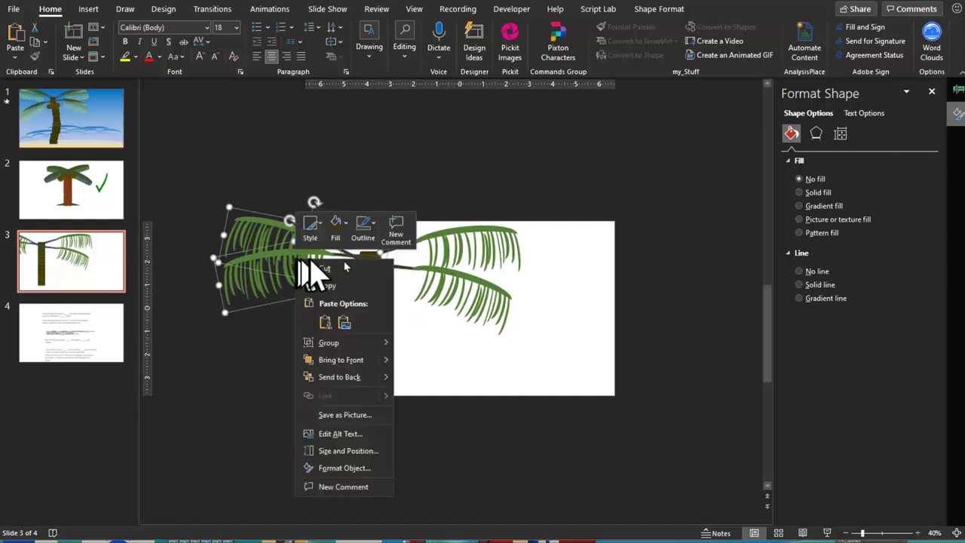
left_click(351, 377)
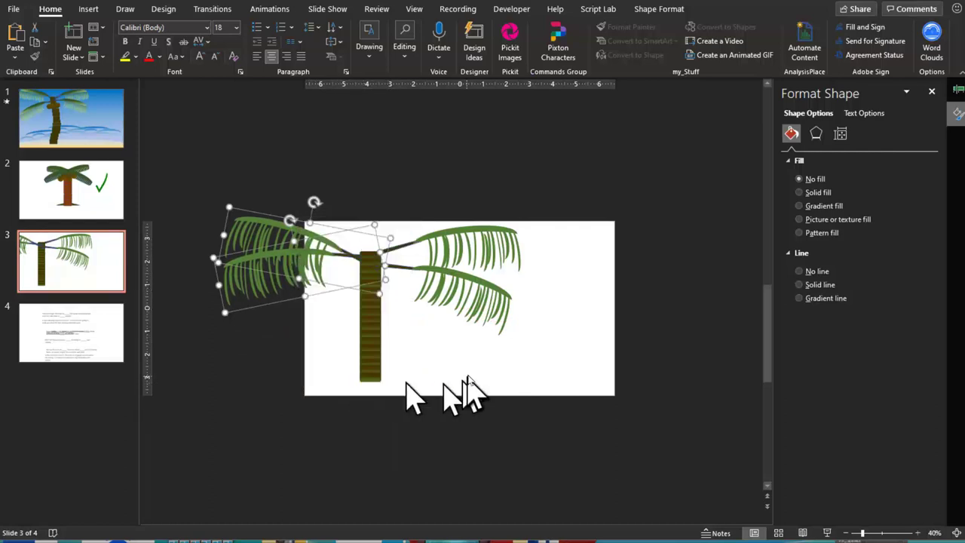
left_click(478, 364)
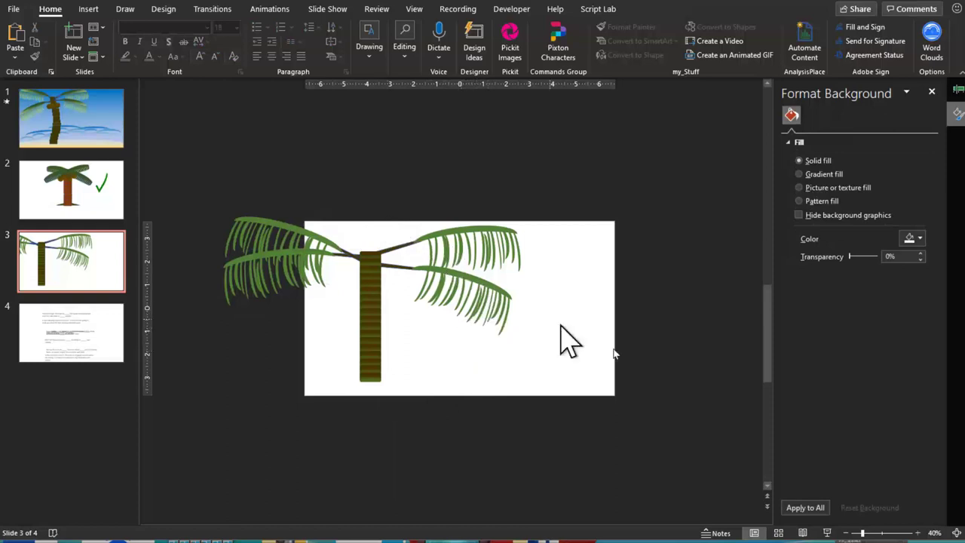
- Select every shape and group the trunk and four fronds into one object
left_click(918, 533)
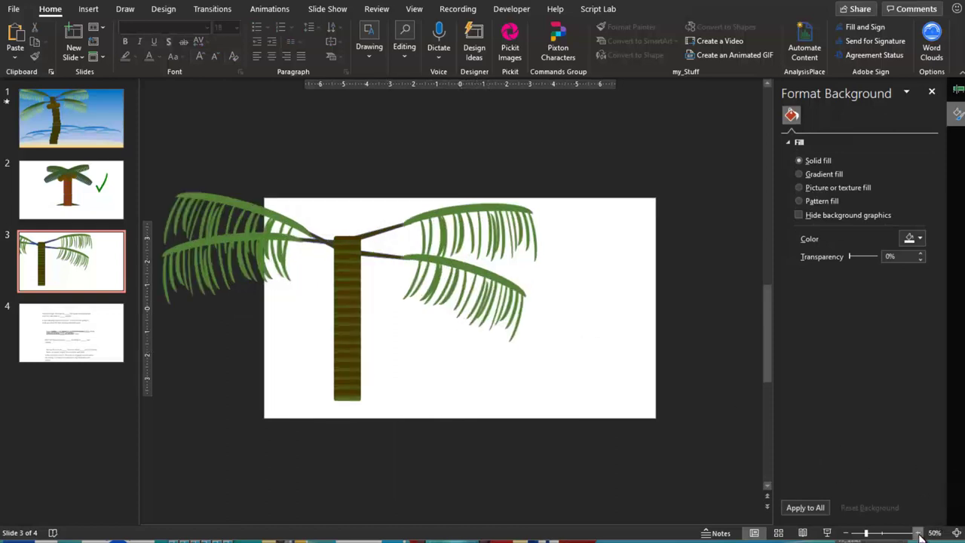
left_click(918, 533)
left_click(918, 533)
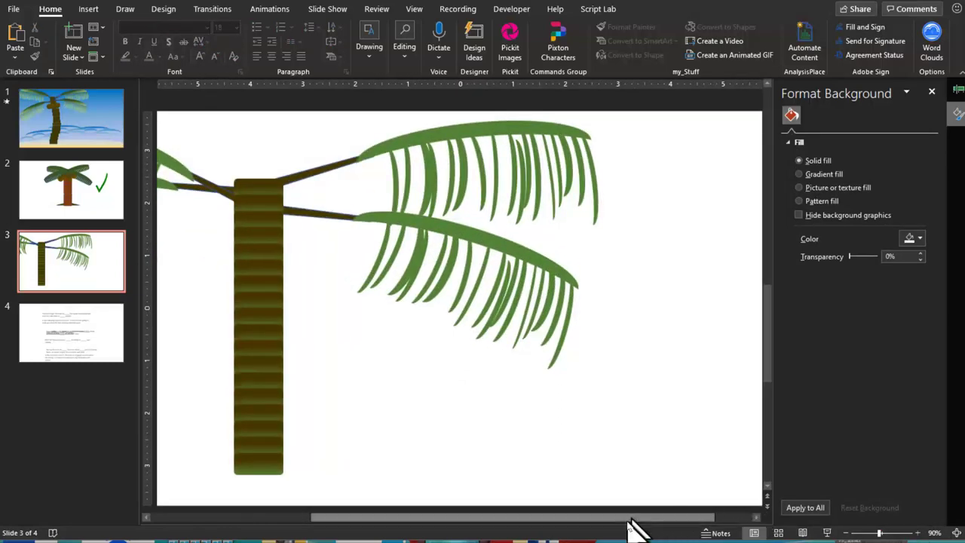
scroll(627, 517, "left", 3)
left_click(392, 255)
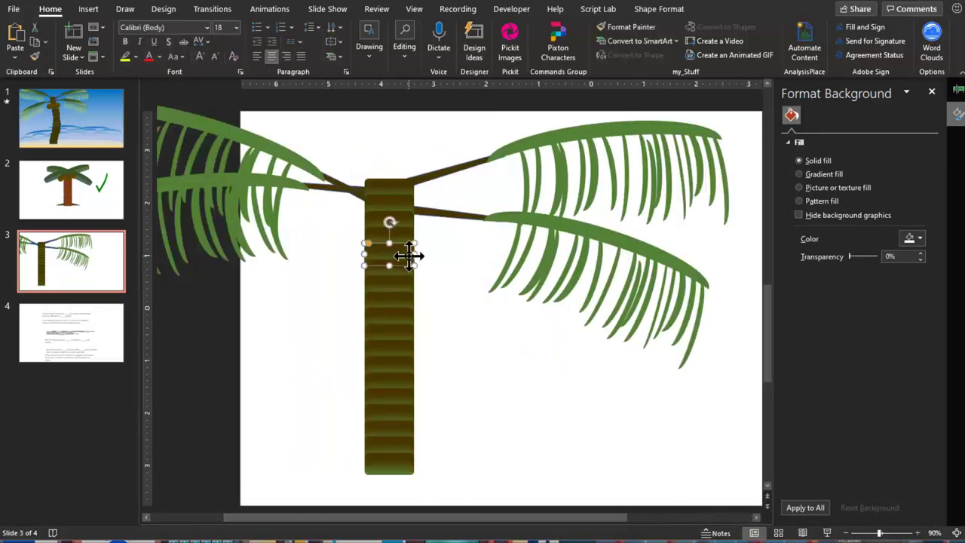
key("ctrl+a")
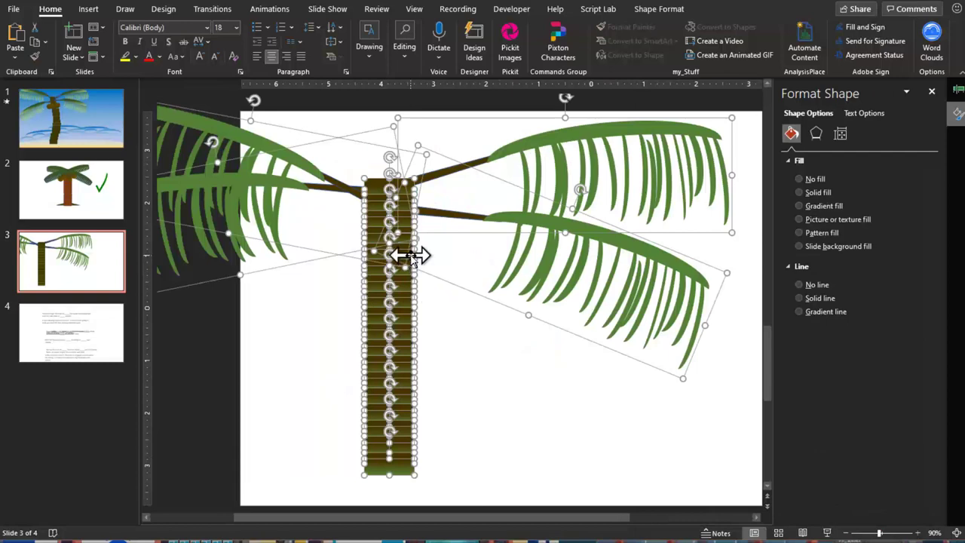
right_click(411, 257)
mouse_move(445, 338)
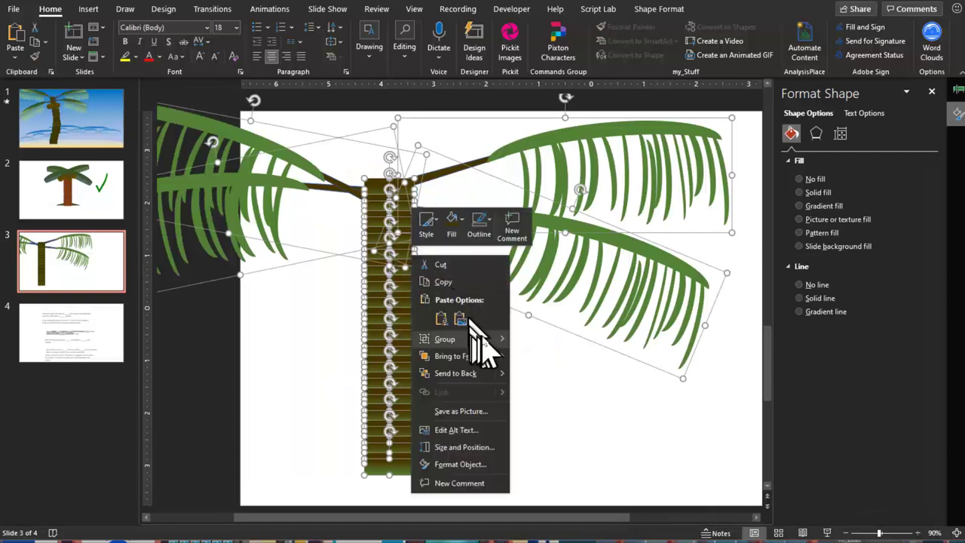
left_click(541, 341)
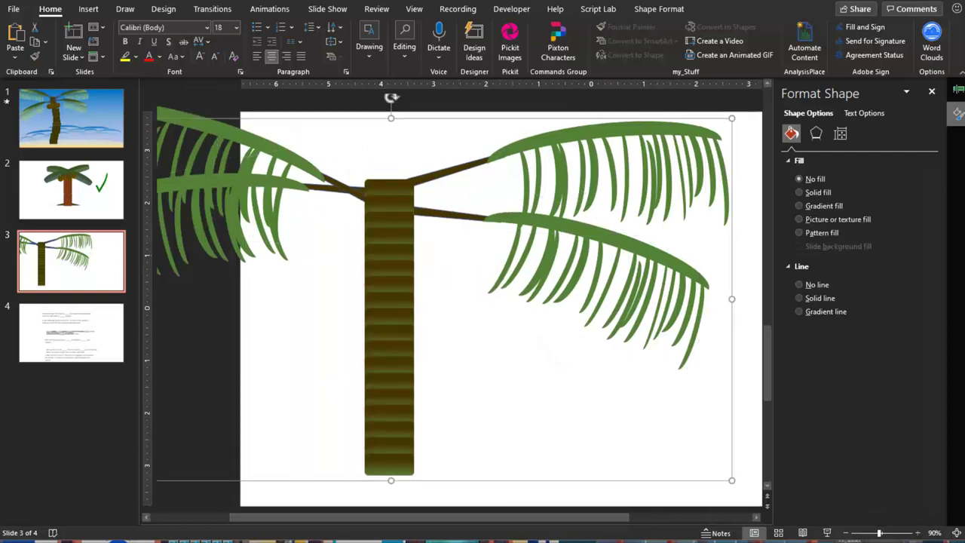
- Move the grouped palm tree to the centre of the slide
left_click(846, 534)
left_click(845, 533)
left_click(846, 533)
left_click(846, 533)
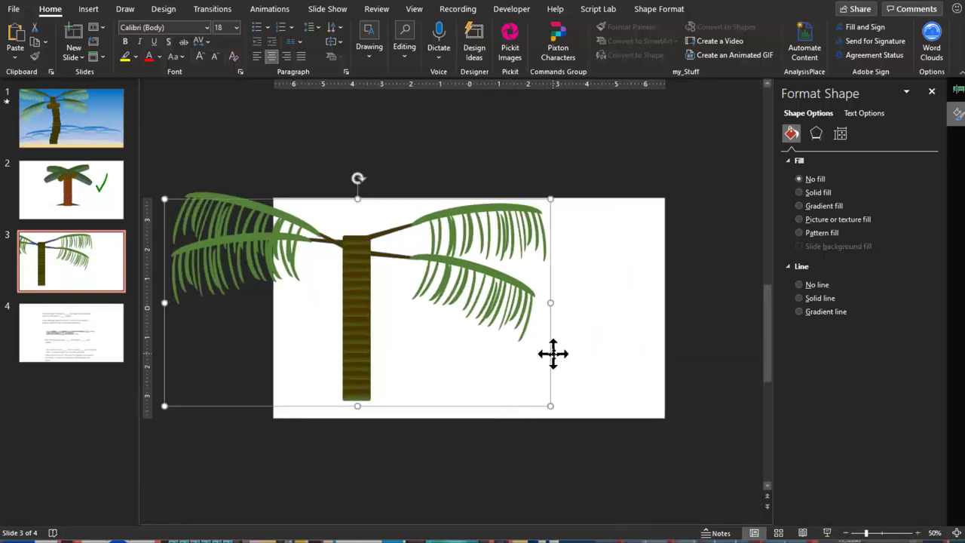
left_click_drag(553, 353, 649, 359)
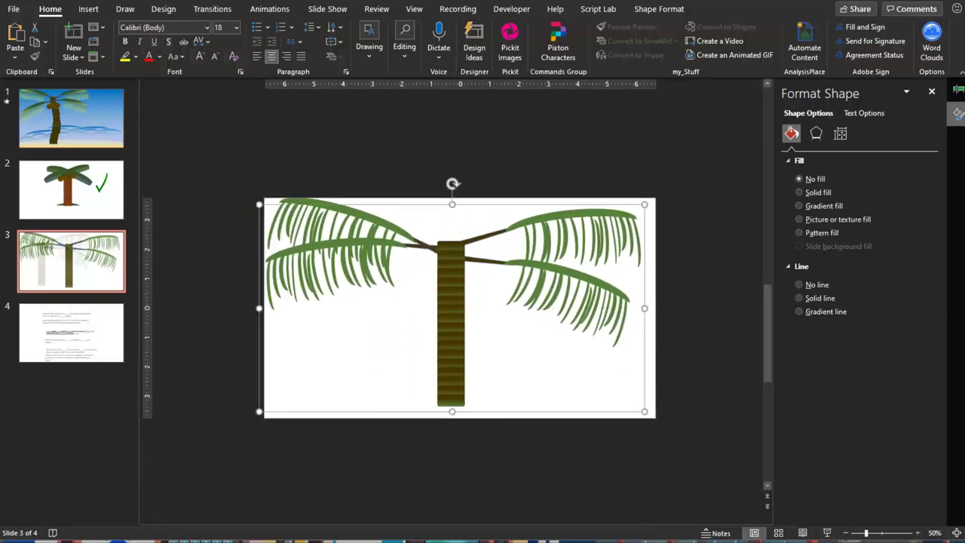
left_click(918, 533)
left_click(919, 533)
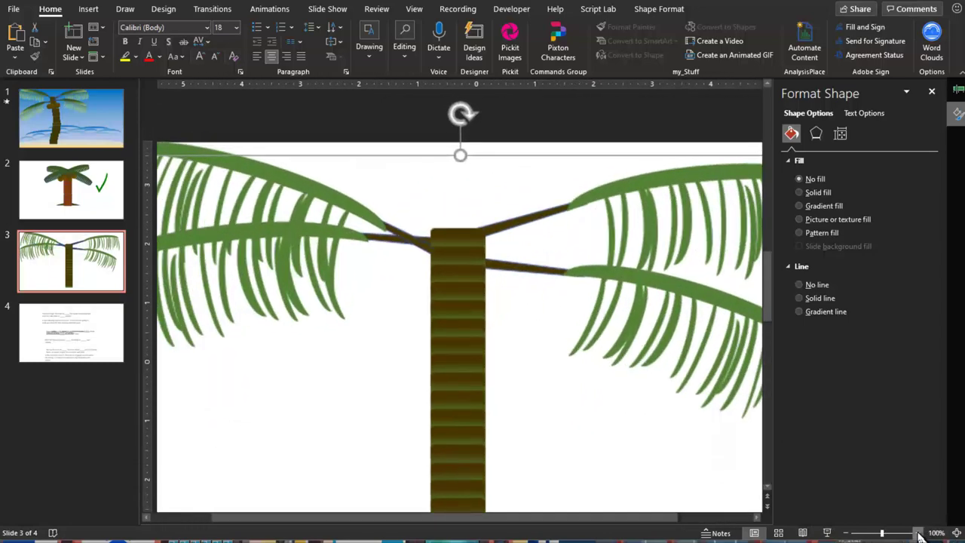
left_click(918, 533)
left_click(919, 533)
left_click(637, 450)
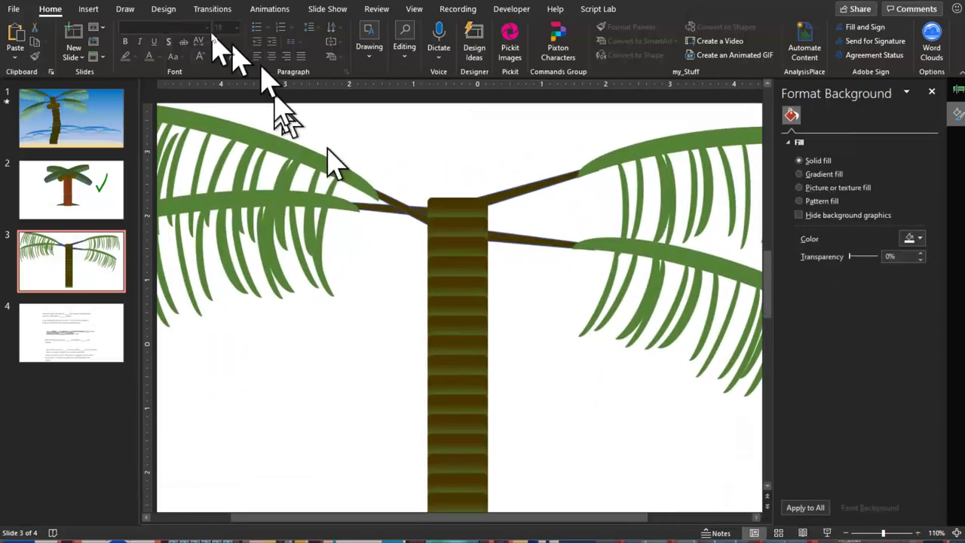
- Draw an Oval Speech Bubble shape beneath the right fronds
left_click(84, 11)
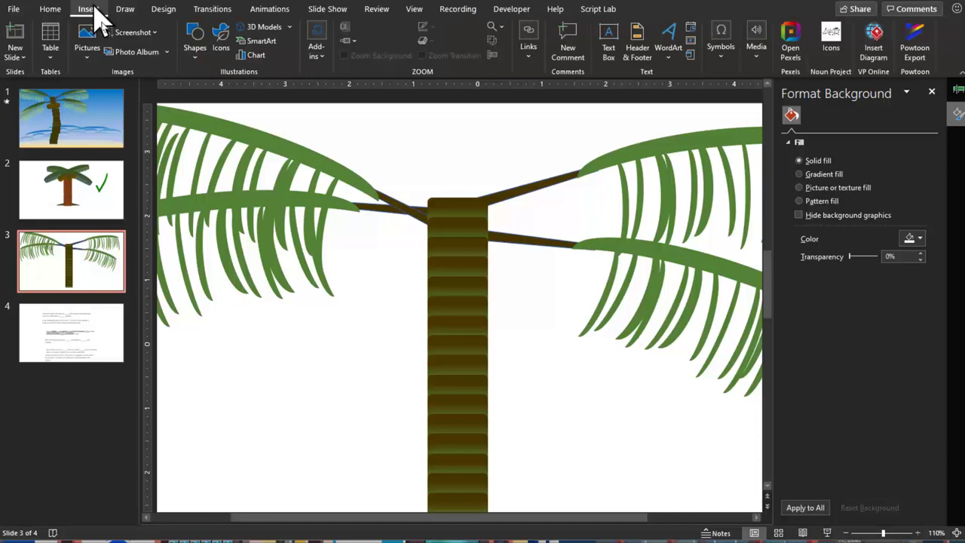
left_click(201, 55)
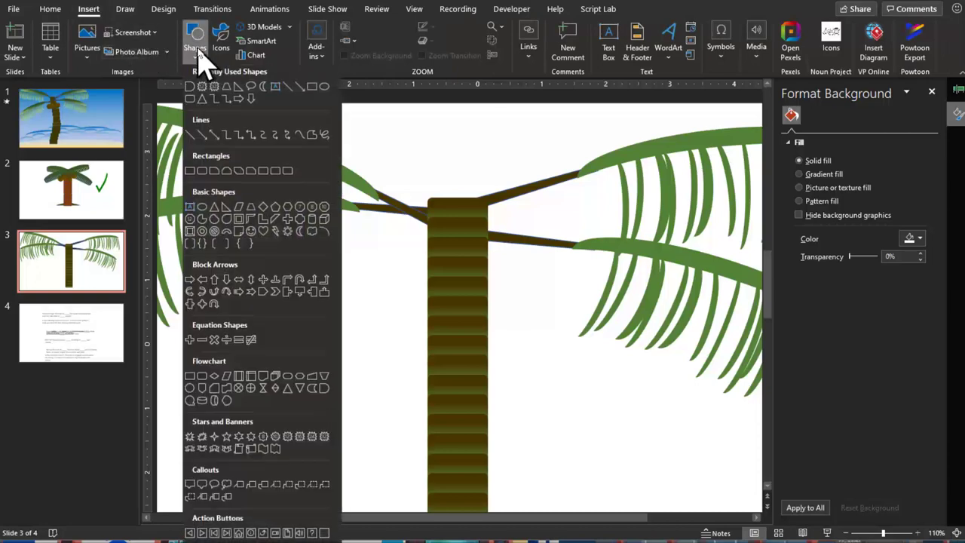
left_click(214, 486)
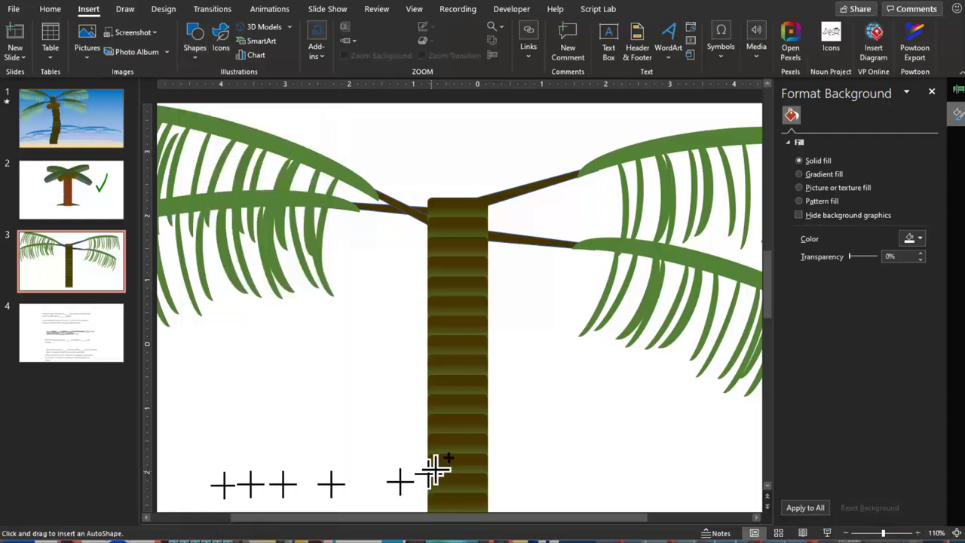
left_click_drag(566, 379, 645, 450)
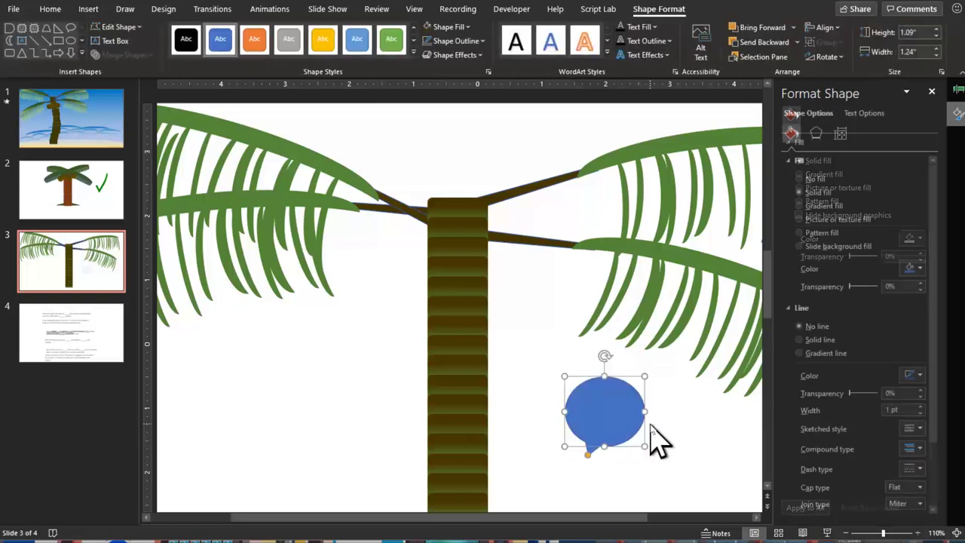
- Remove the bubble's outline, flip its tail upward, and resize it rounder
left_click(456, 42)
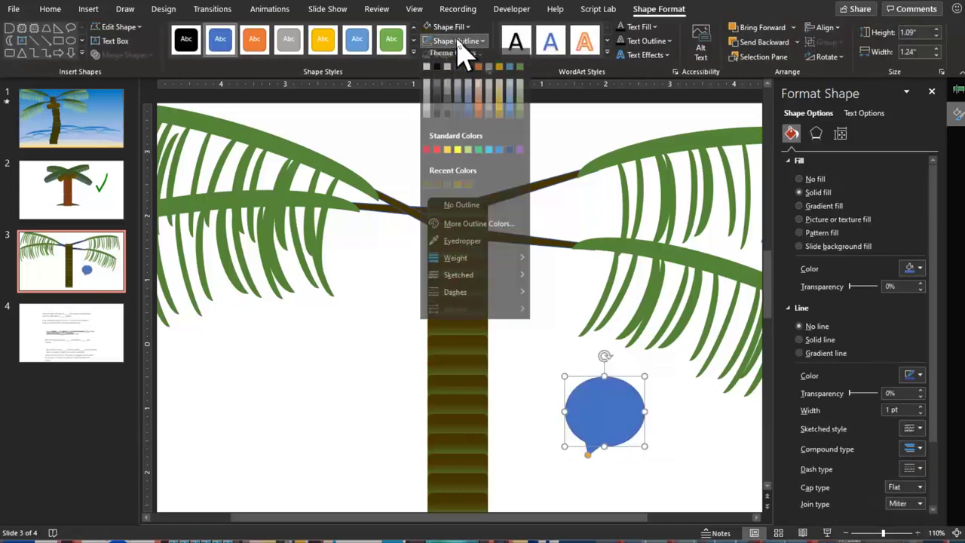
left_click(462, 209)
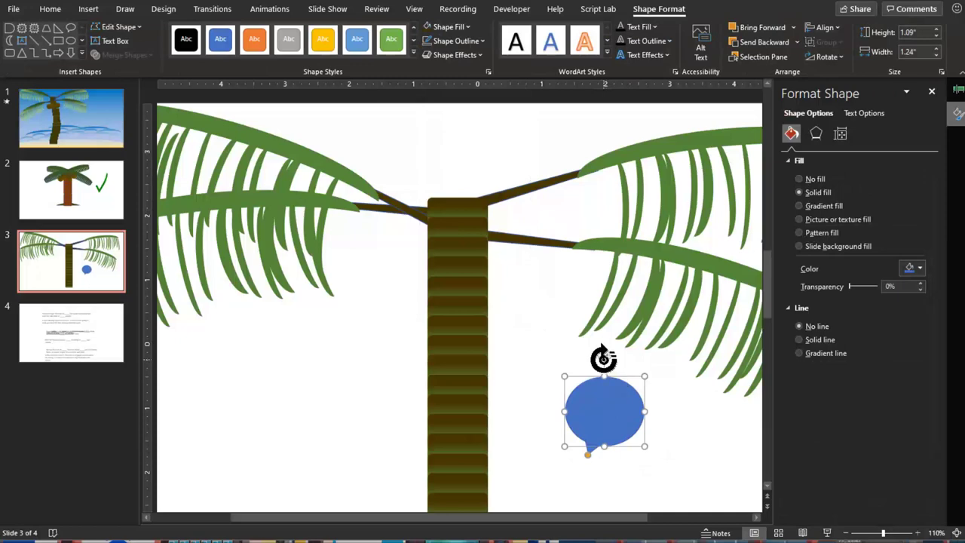
left_click_drag(604, 359, 612, 436)
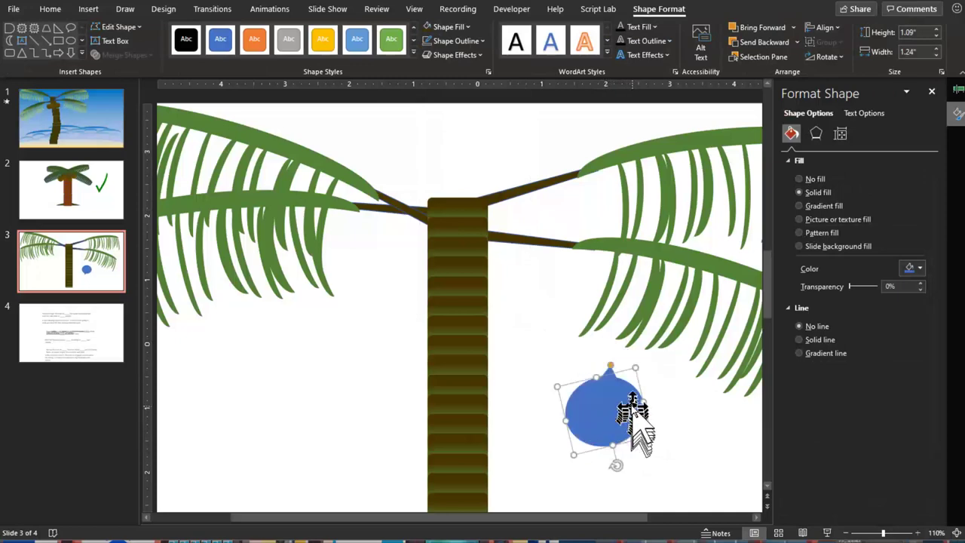
left_click_drag(642, 399, 629, 404)
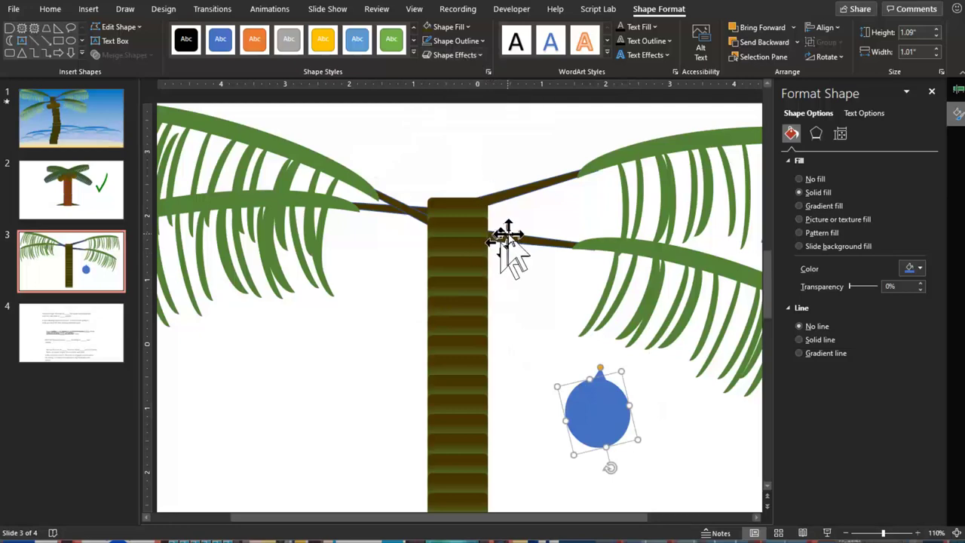
- Switch the coconut's fill to a gradient with its first stop at 0%
left_click(459, 27)
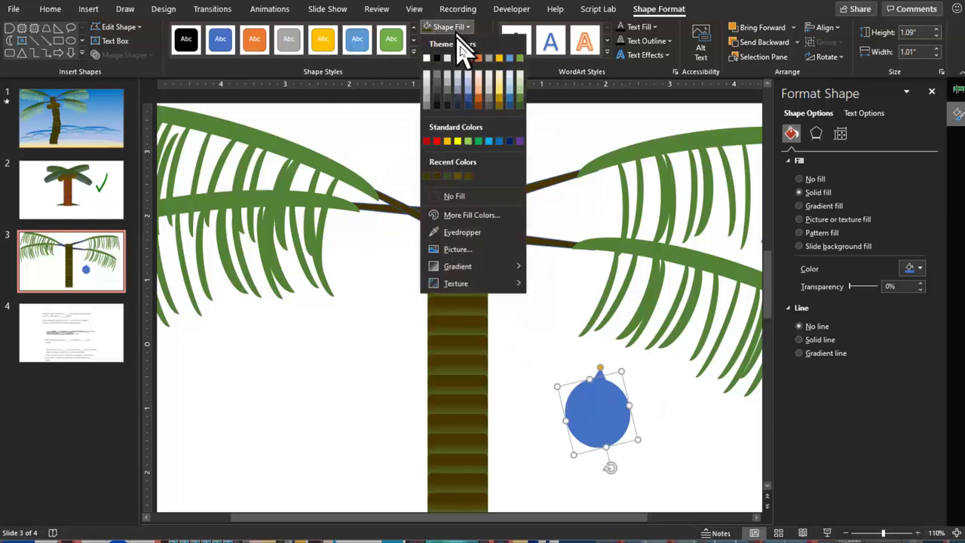
mouse_move(458, 266)
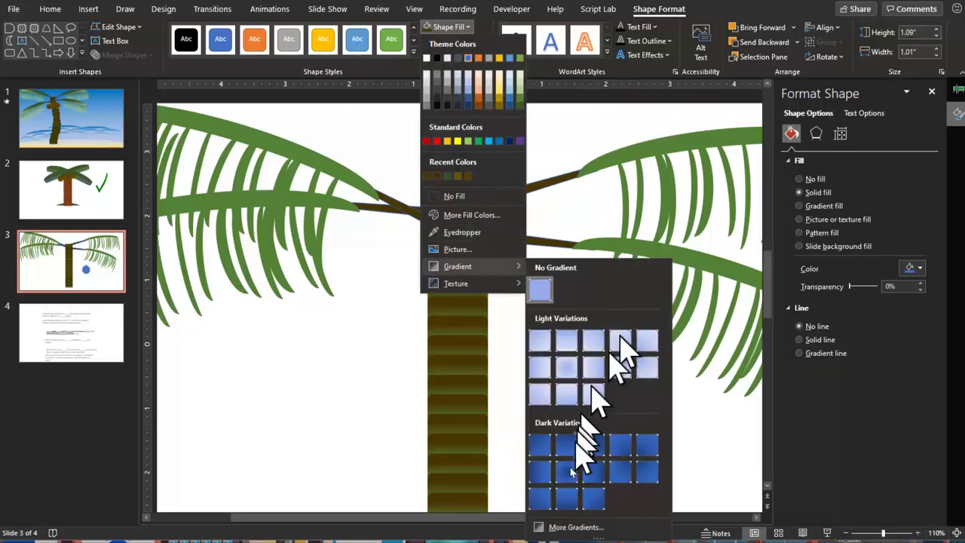
left_click(589, 528)
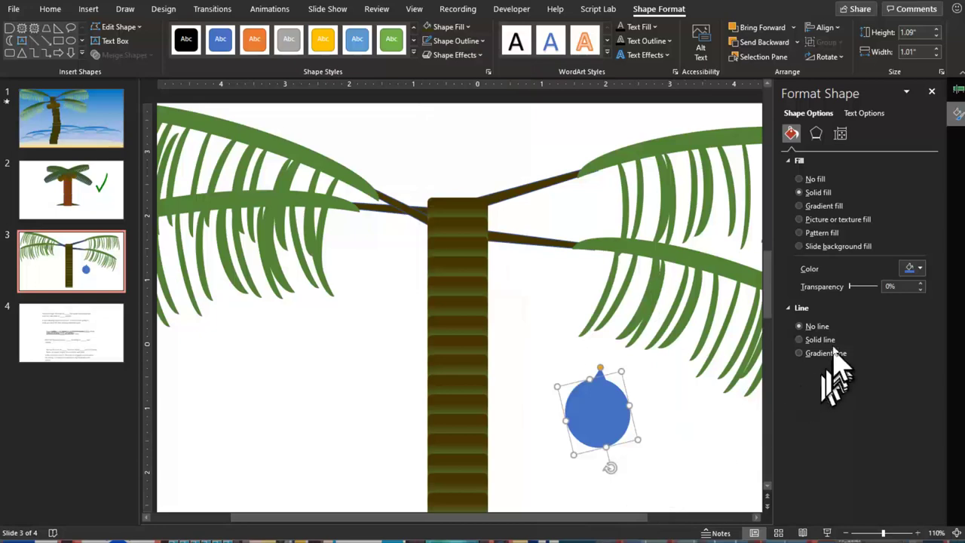
left_click(824, 206)
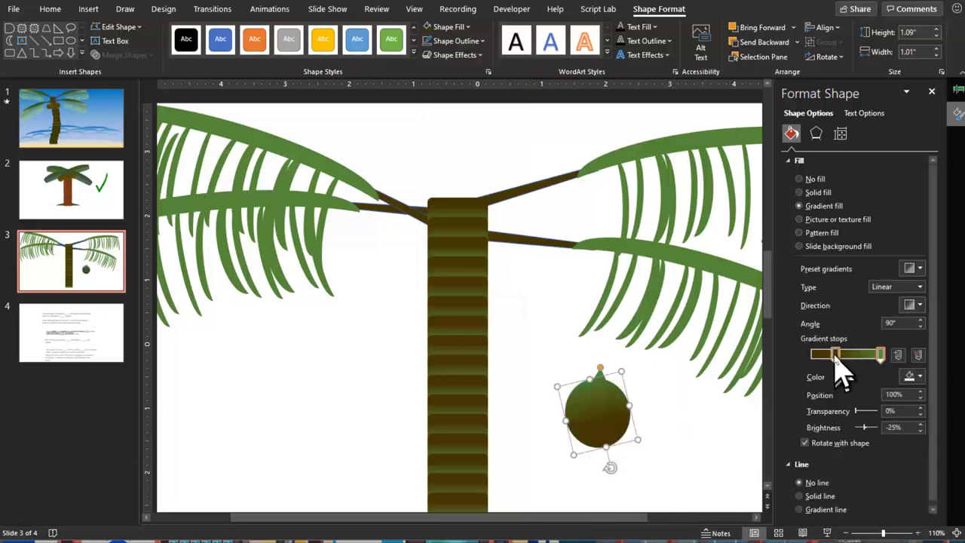
left_click_drag(836, 356, 812, 355)
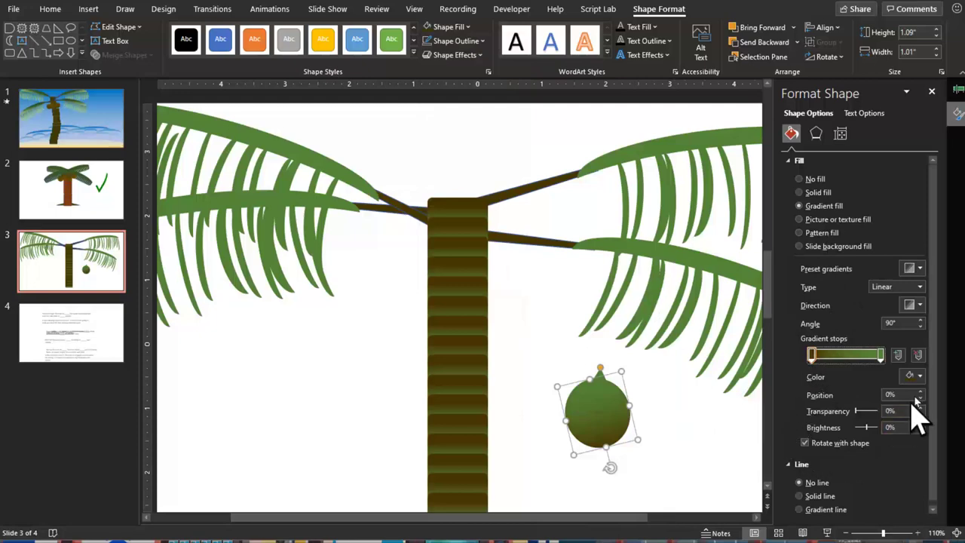
- Colour the gradient stops dark brown and a lighter brown
left_click(921, 377)
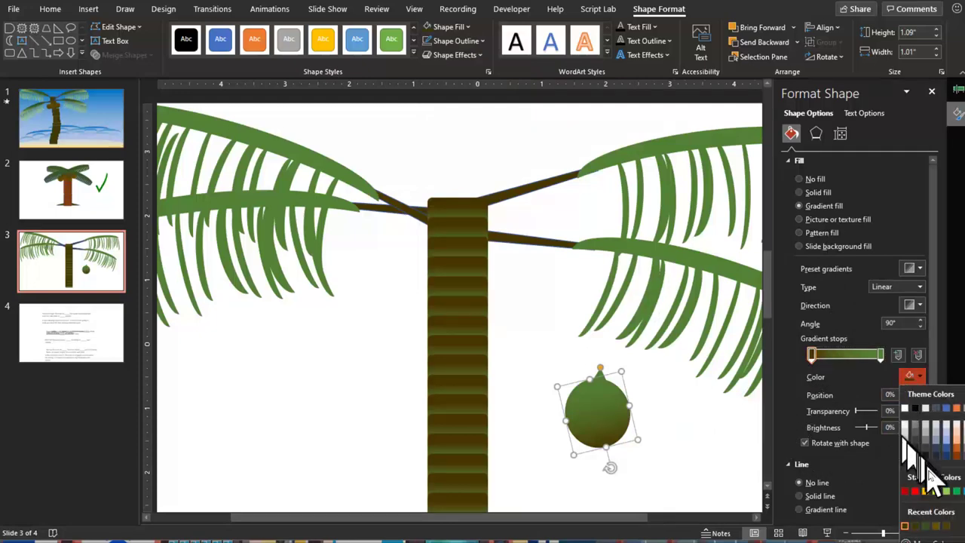
left_click(907, 526)
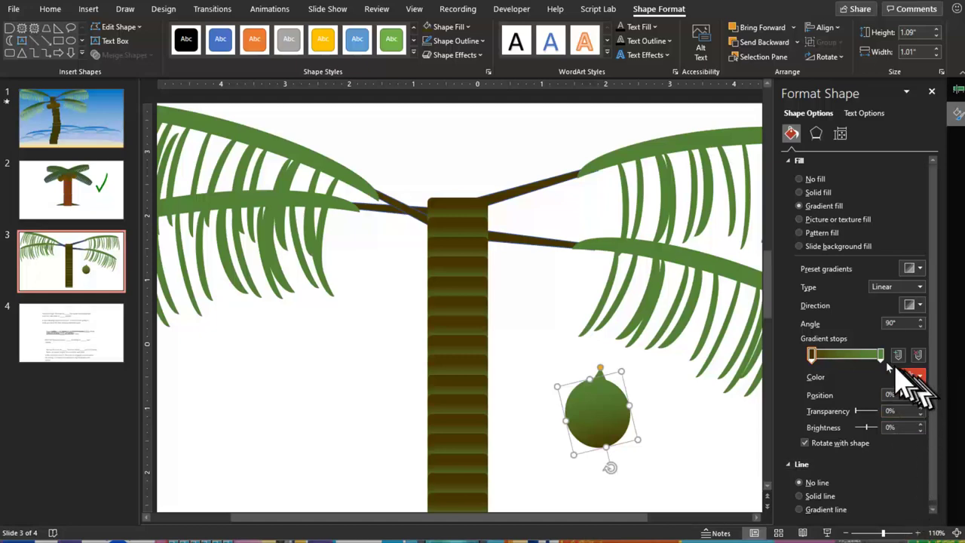
left_click(921, 377)
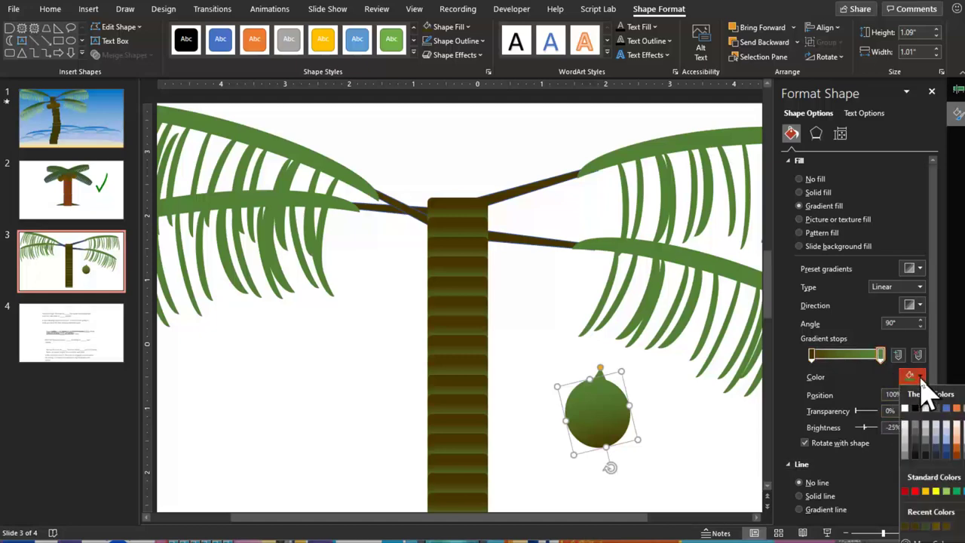
left_click(947, 526)
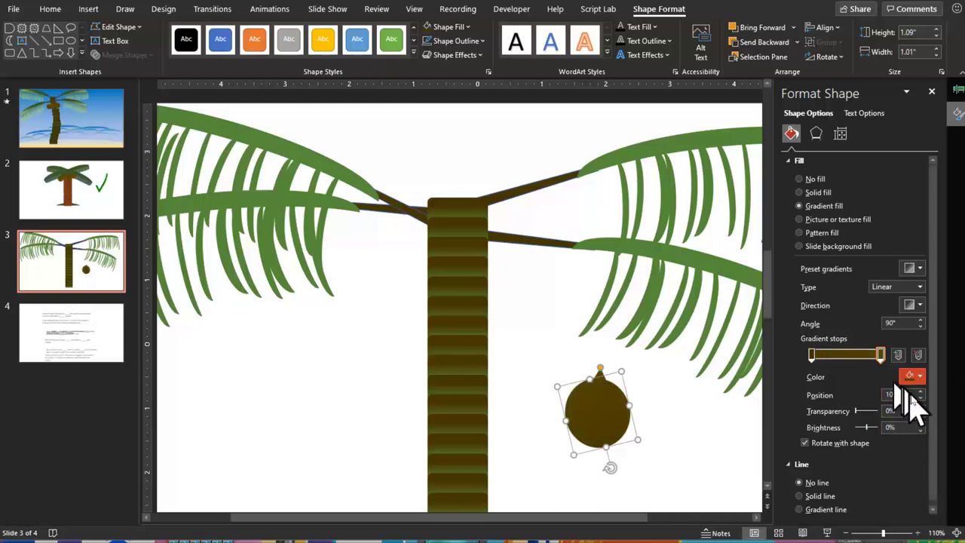
left_click(921, 376)
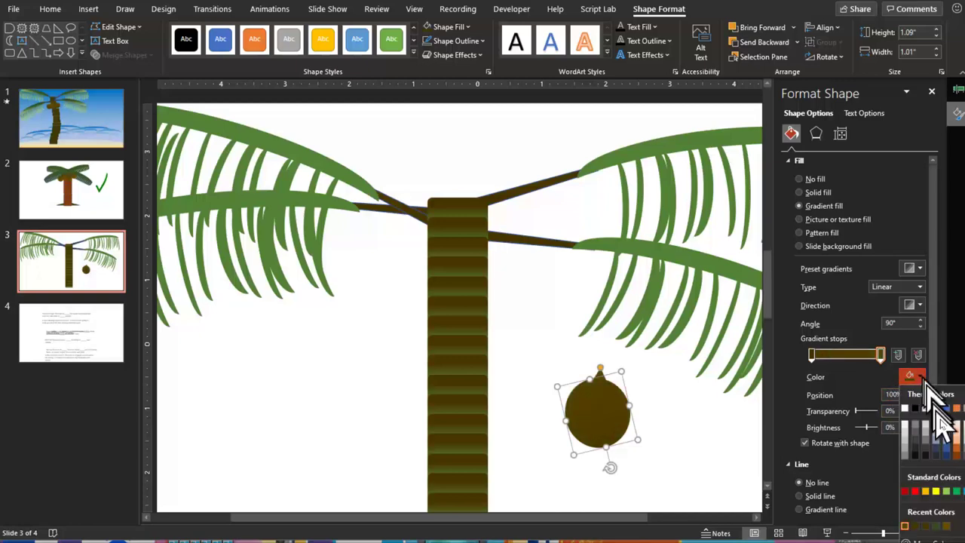
left_click(958, 455)
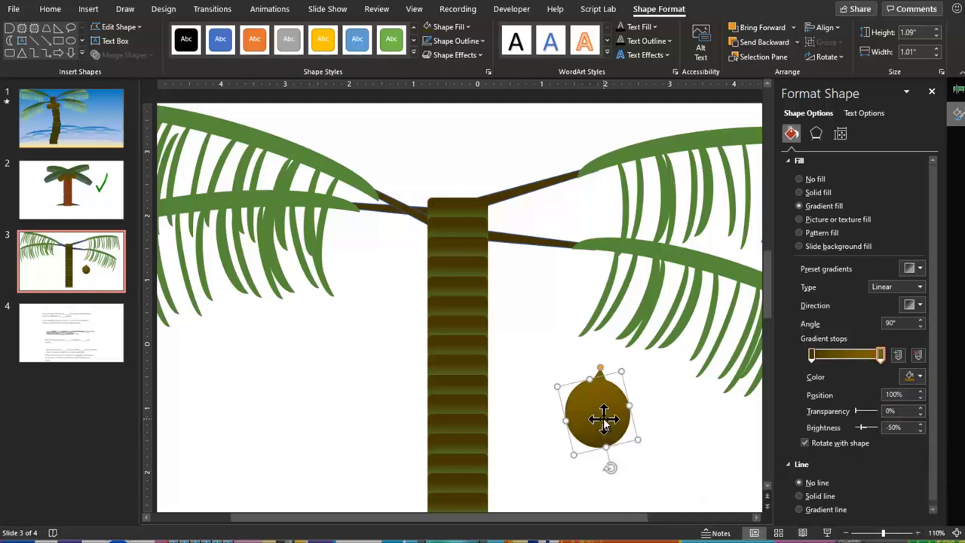
- Move the coconut to the trunk top, tilt it, and copy one onto the right side
left_click_drag(603, 419, 396, 288)
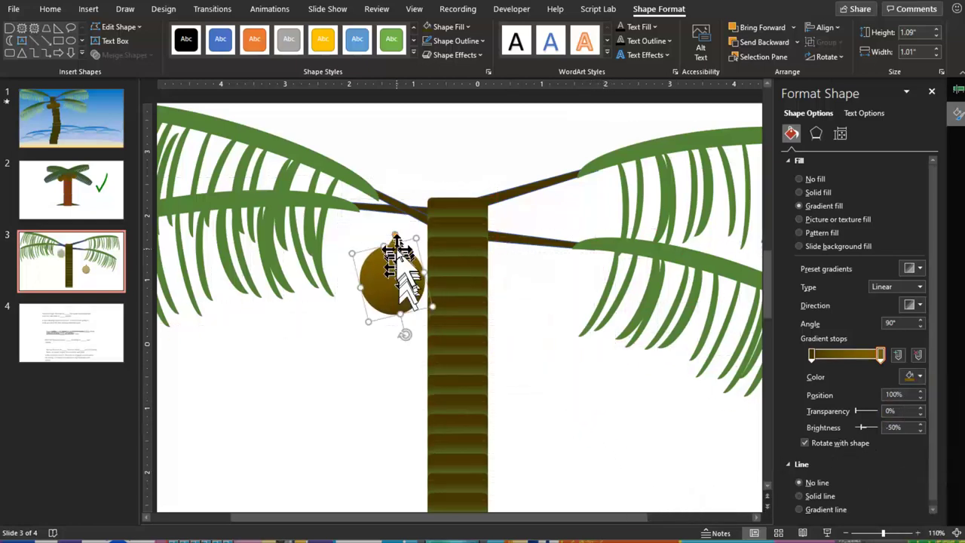
mouse_move(405, 334)
left_mouse_down()
mouse_move(376, 334)
mouse_move(381, 270)
left_mouse_up()
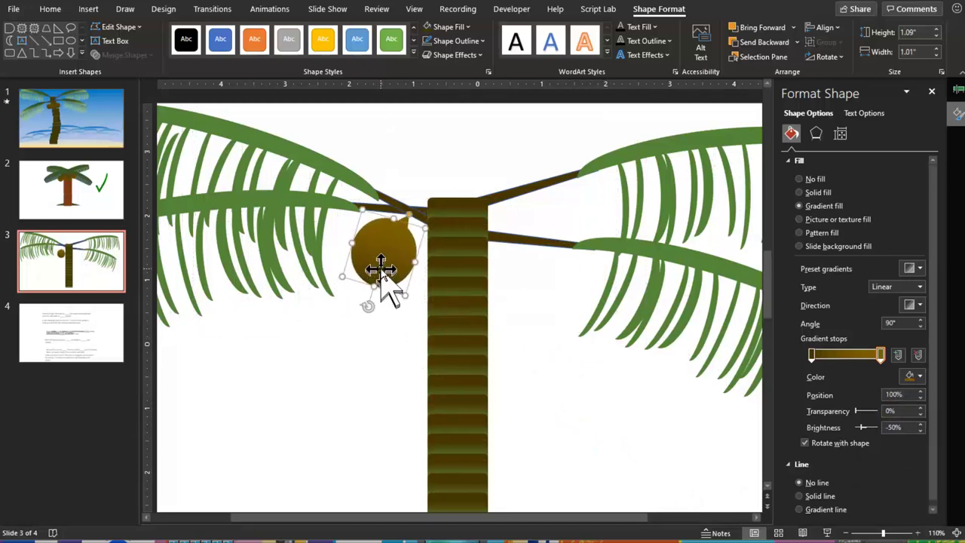
left_click_drag(380, 270, 384, 276)
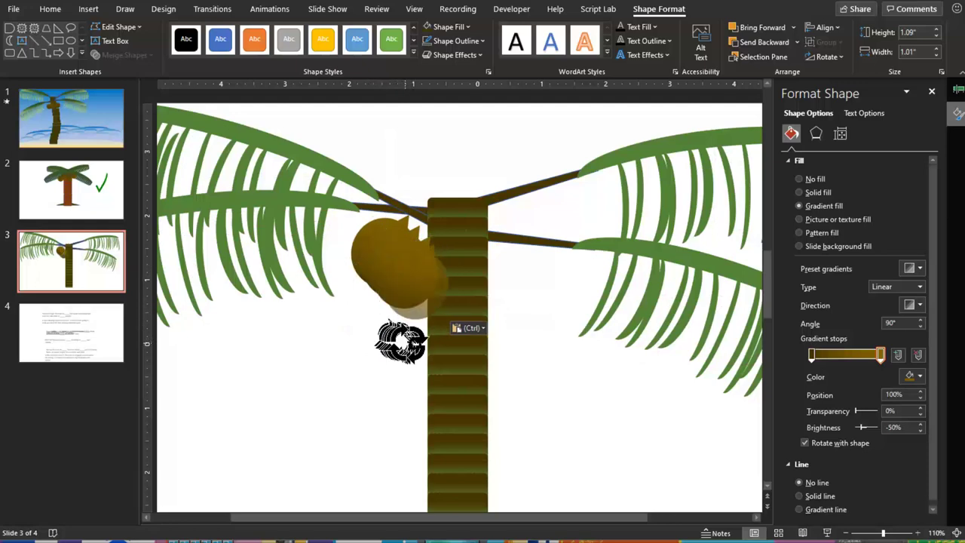
left_click_drag(395, 341, 430, 326)
mouse_move(399, 272)
left_mouse_down()
mouse_move(480, 300)
mouse_move(531, 280)
left_mouse_up()
- Rotate the left coconut and add another copy in the middle of the cluster
left_click(415, 276)
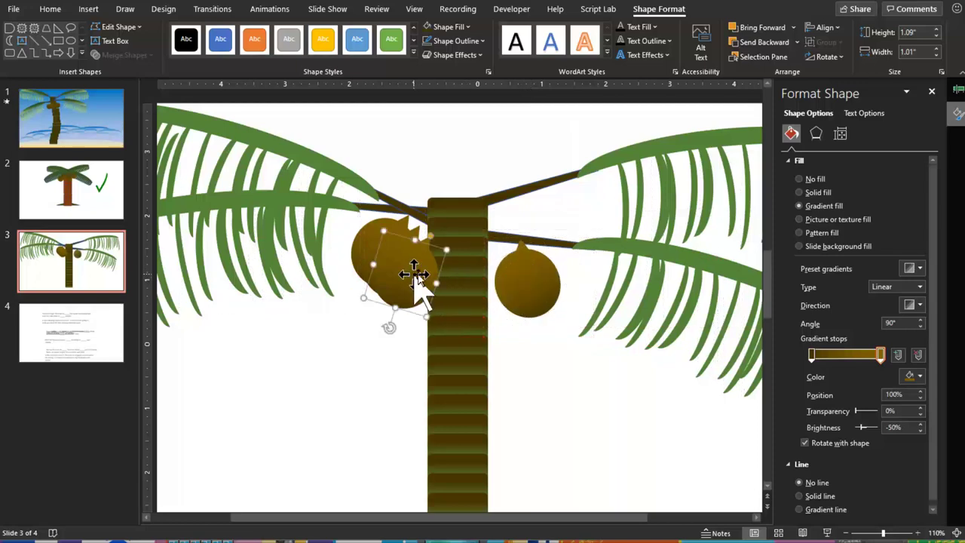
mouse_move(386, 325)
left_mouse_down()
mouse_move(403, 326)
mouse_move(410, 269)
mouse_move(500, 248)
left_mouse_up()
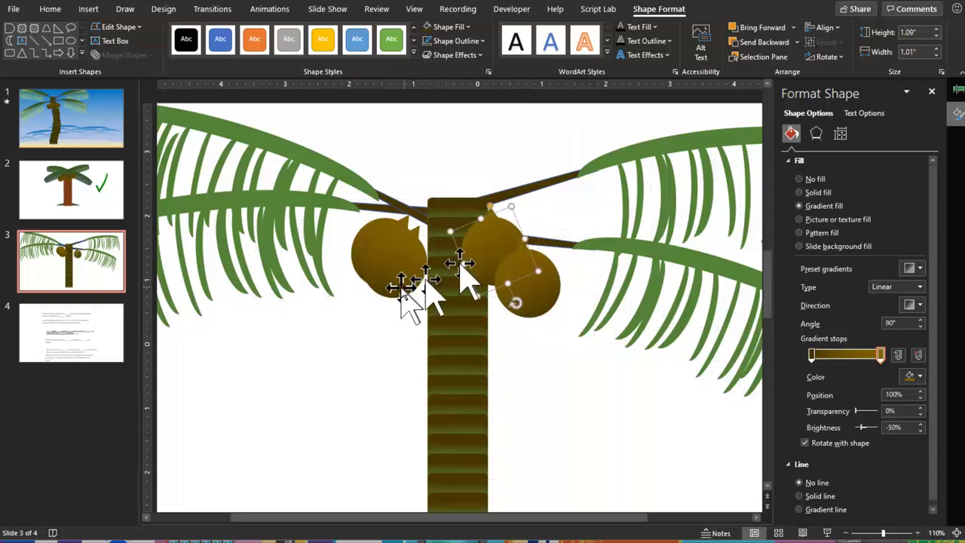
left_click(395, 269)
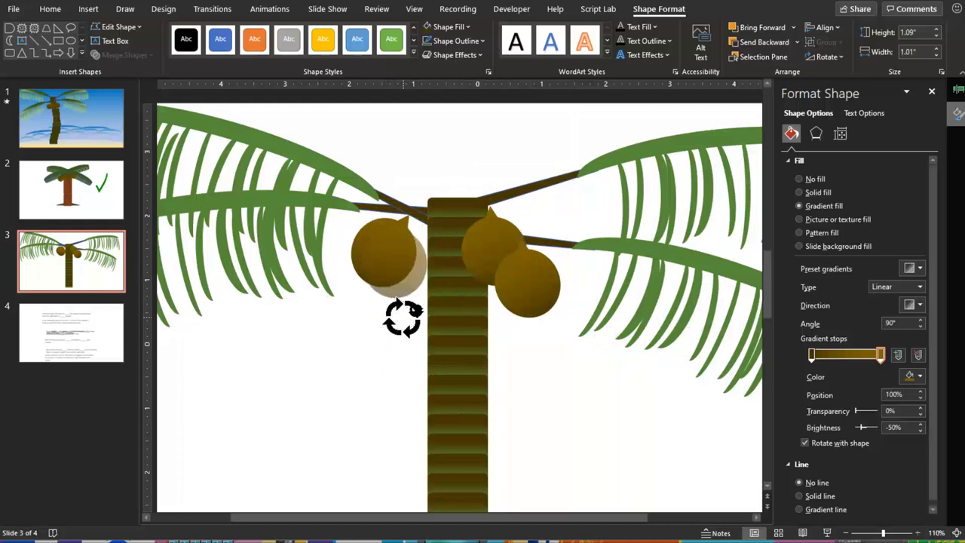
left_click_drag(410, 312, 437, 269)
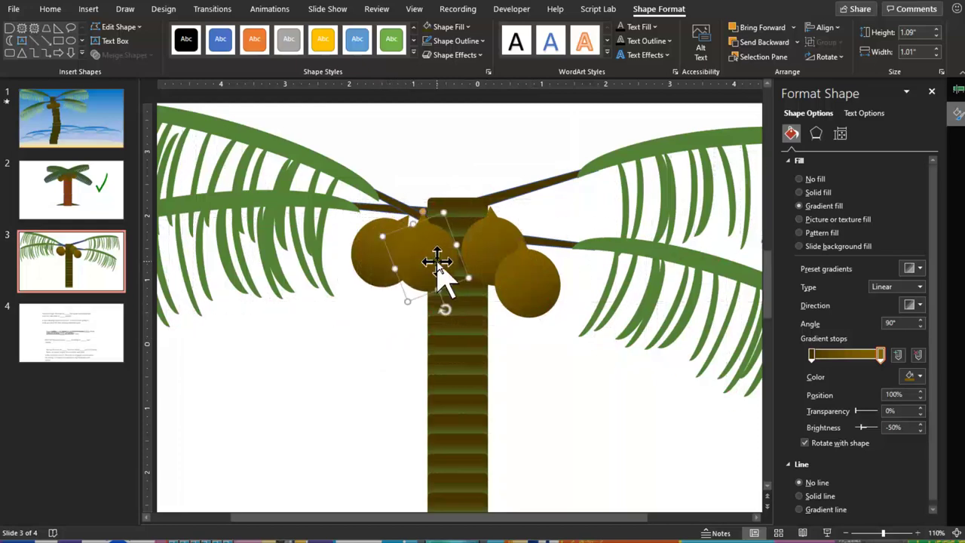
left_click(847, 532)
left_click(847, 533)
left_click(847, 532)
left_click(847, 532)
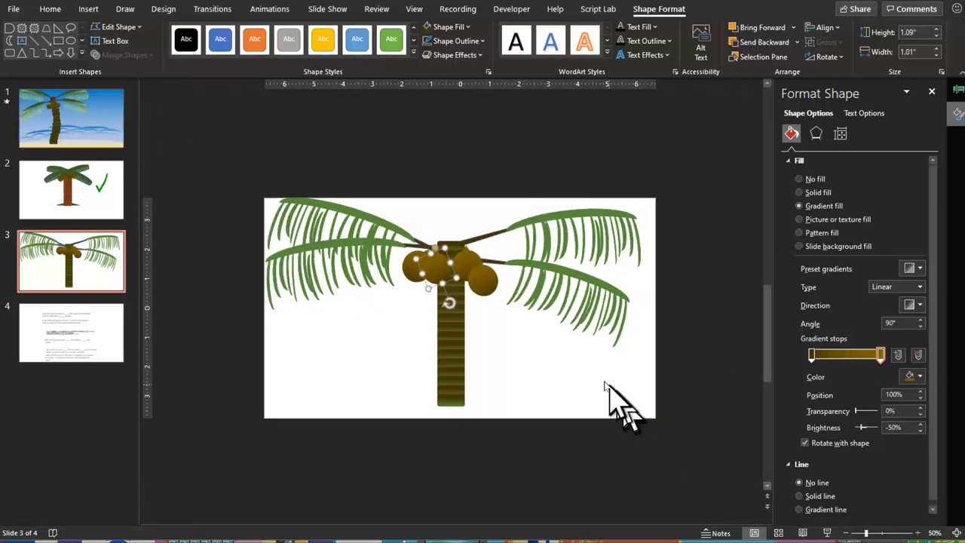
- Box-select the whole palm tree with its coconuts and group it into one object
left_click(556, 365)
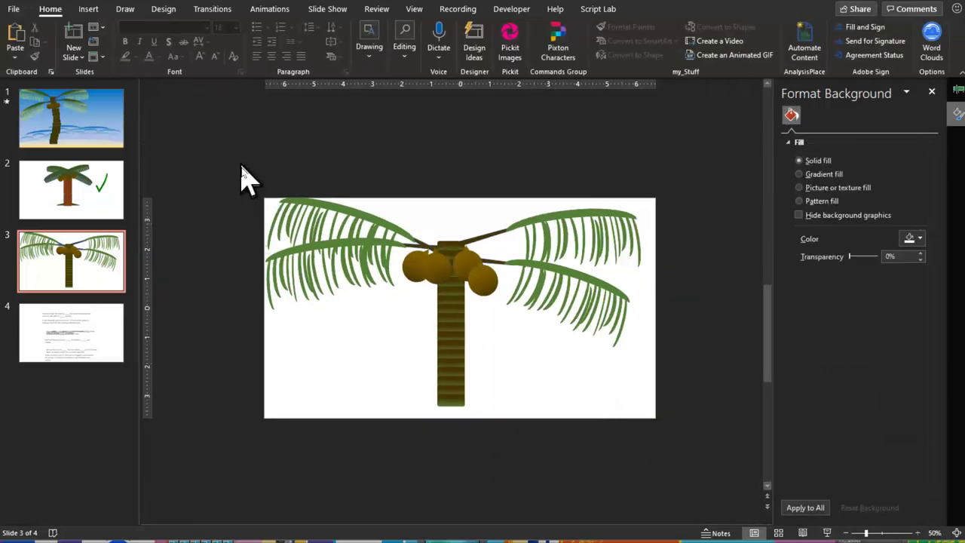
left_click_drag(239, 162, 678, 431)
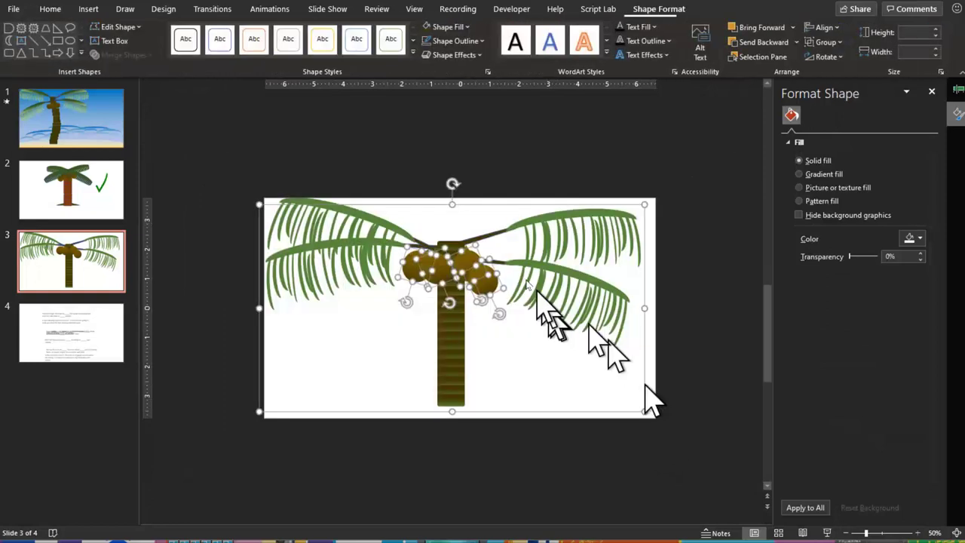
right_click(531, 276)
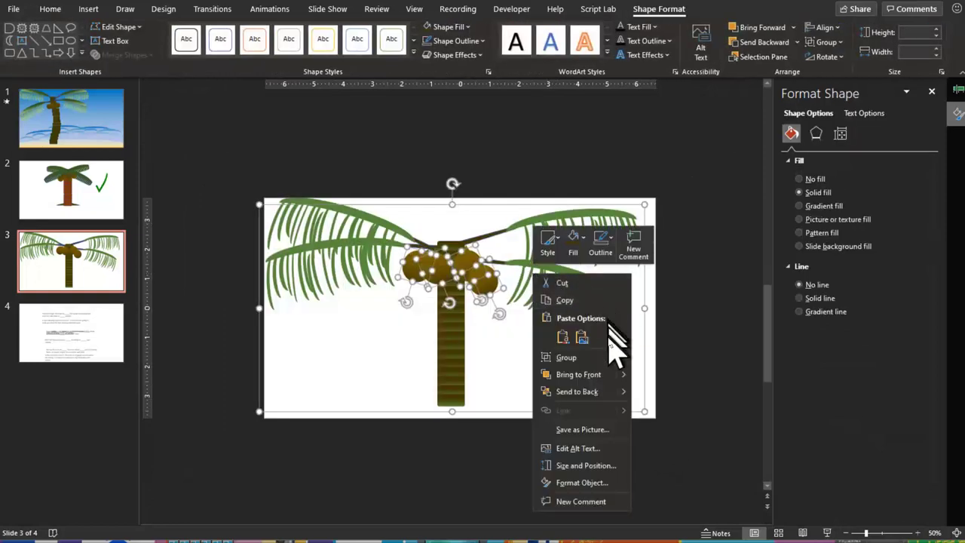
mouse_move(567, 357)
left_click(645, 359)
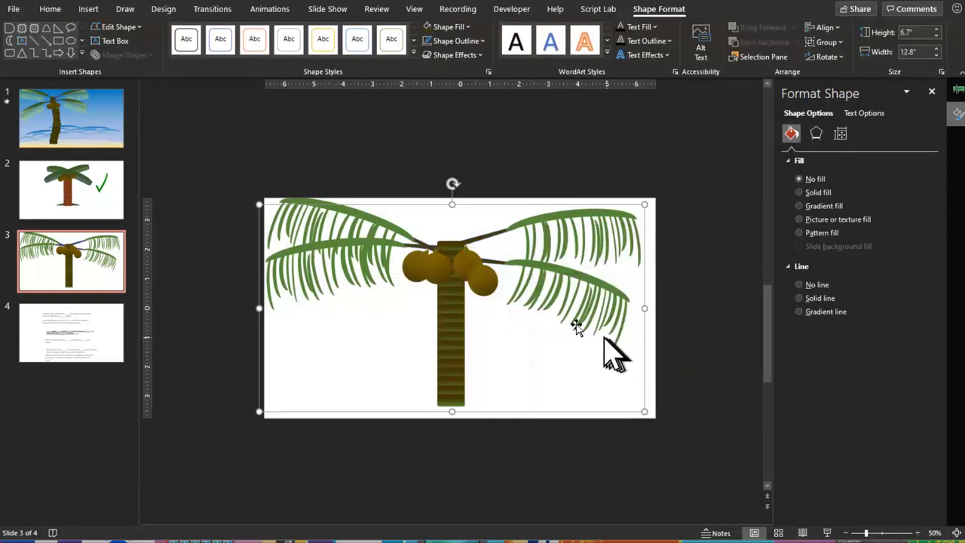
right_click(437, 275)
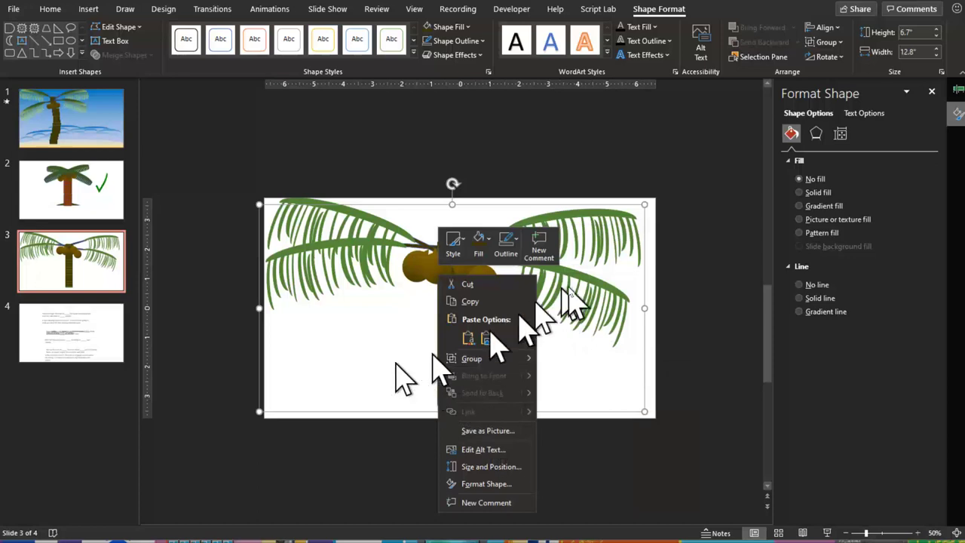
left_click(660, 266)
left_click_drag(645, 201, 561, 240)
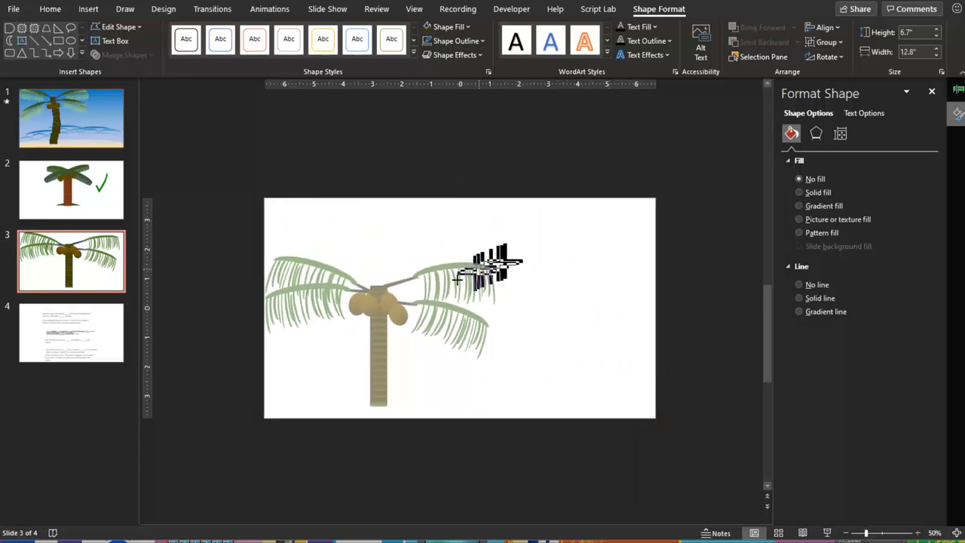
- Shrink the palm group to about 5.46 × 3.89 inches on the slide's left side
left_click_drag(562, 240, 433, 291)
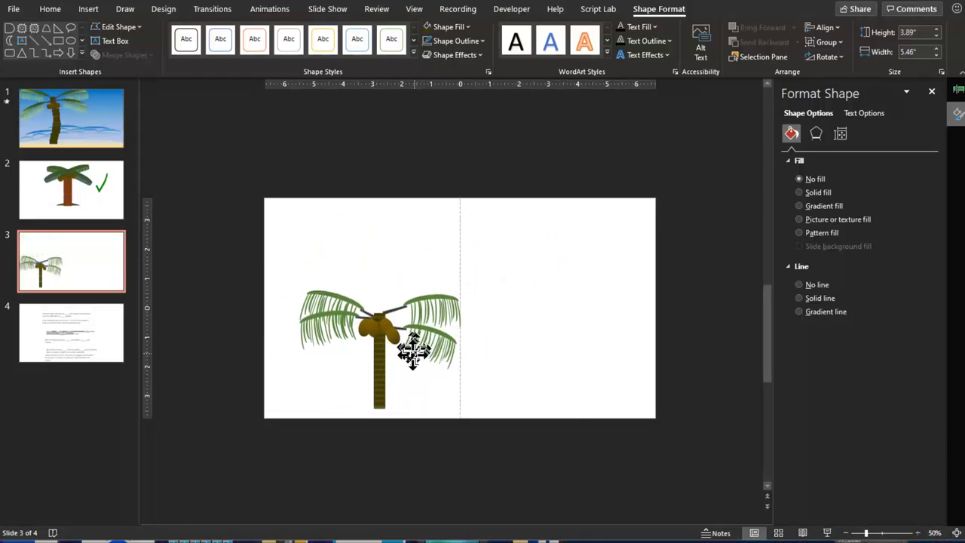
mouse_move(385, 351)
left_mouse_down()
mouse_move(399, 356)
mouse_move(399, 294)
left_mouse_up()
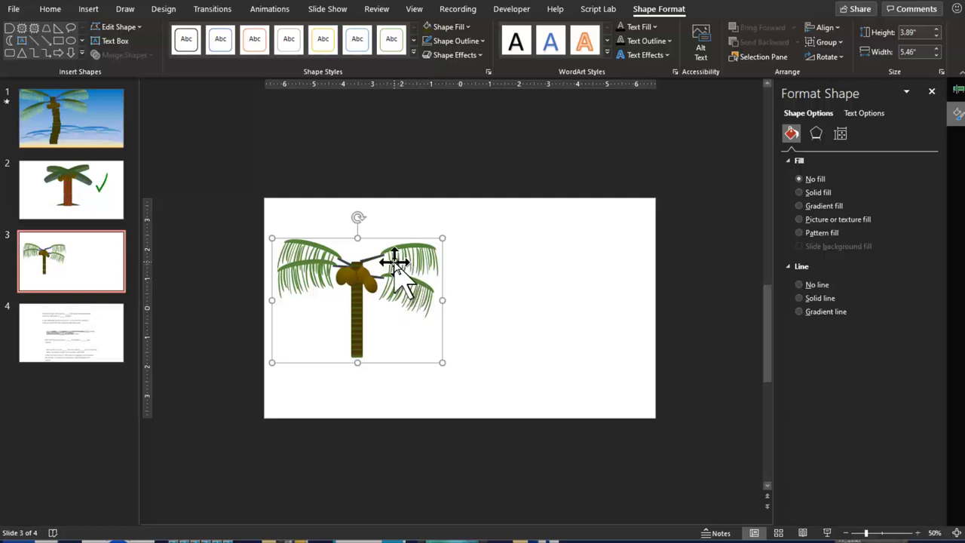
left_click(918, 533)
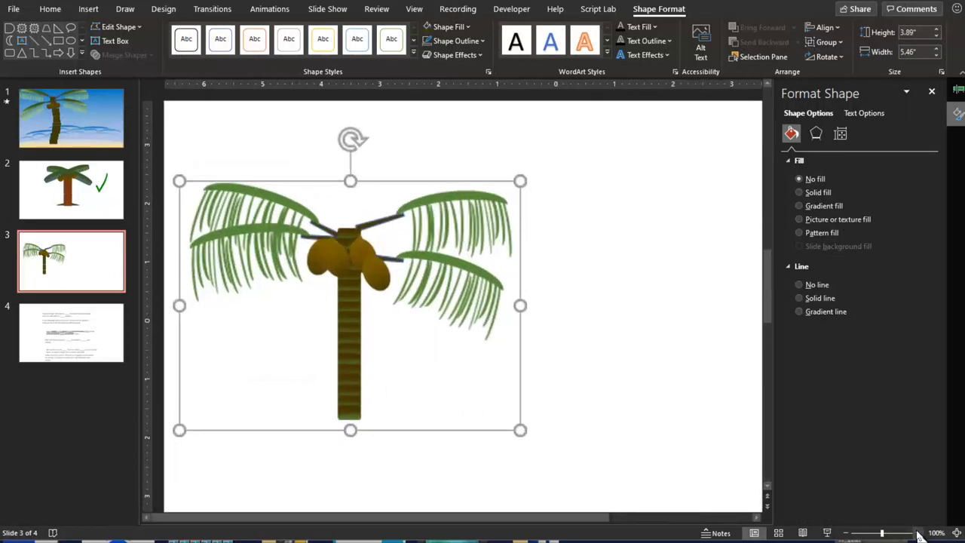
left_click(918, 533)
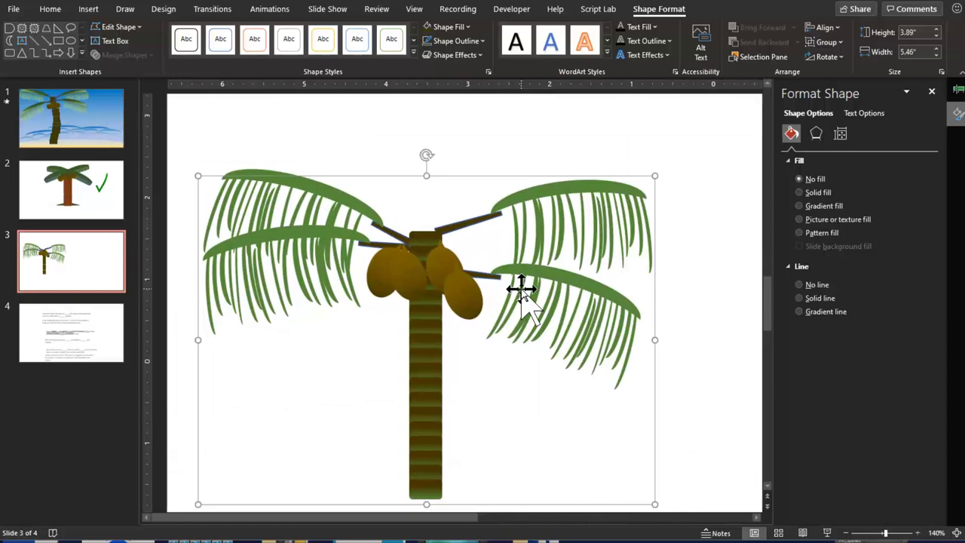
left_click(848, 533)
left_click(848, 533)
left_click(847, 534)
left_click(848, 533)
left_click(848, 533)
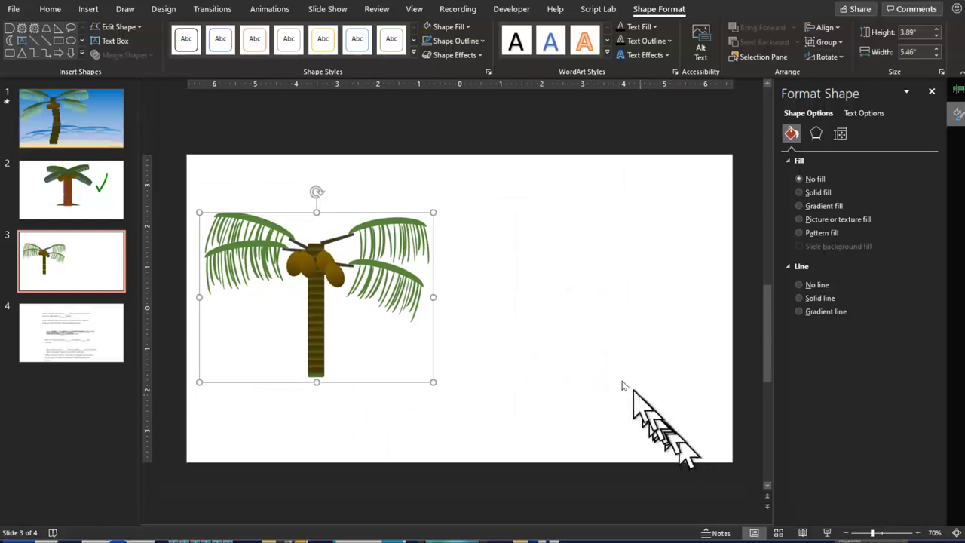